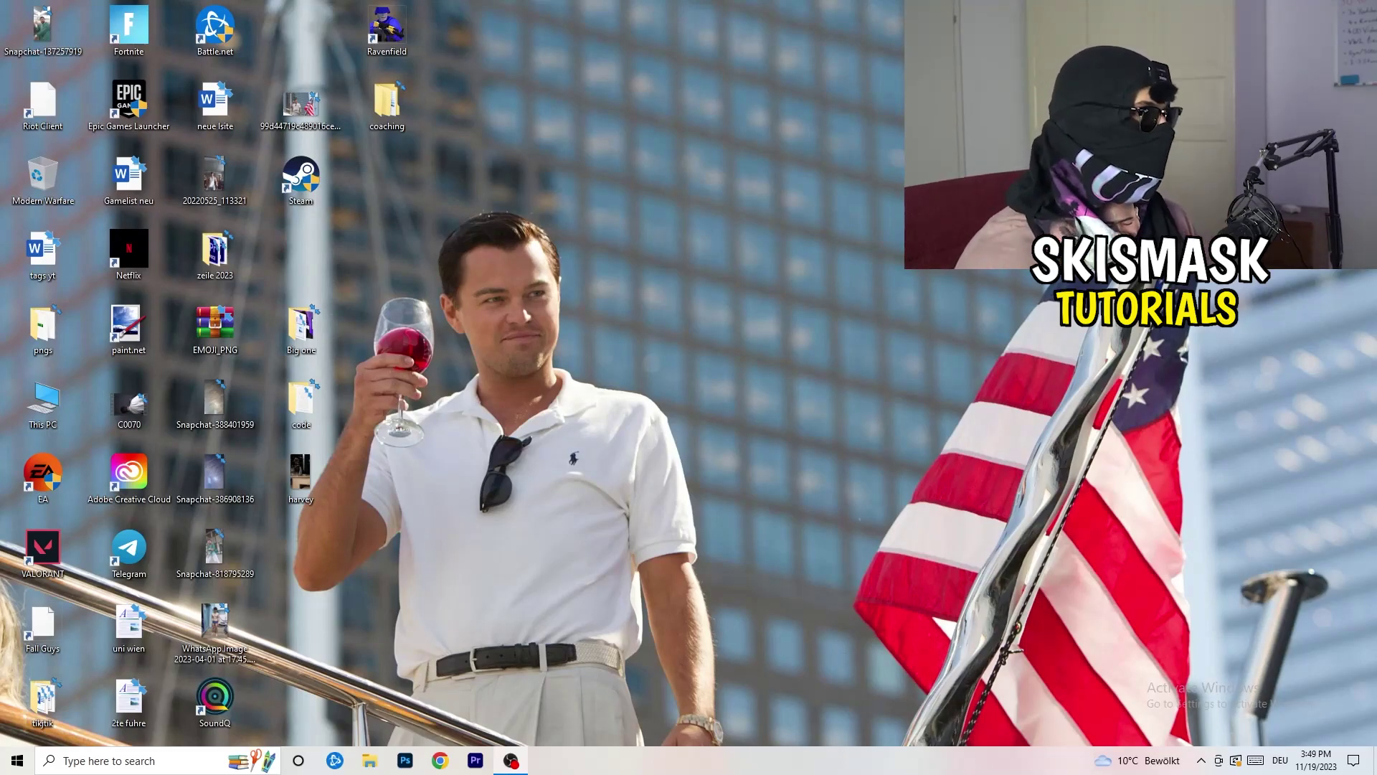
- Move the Steam shortcut out of the icon columns into the middle of the desktop
{"action": "left_click_drag", "start_coordinate": [300, 177], "coordinate": [717, 258]}
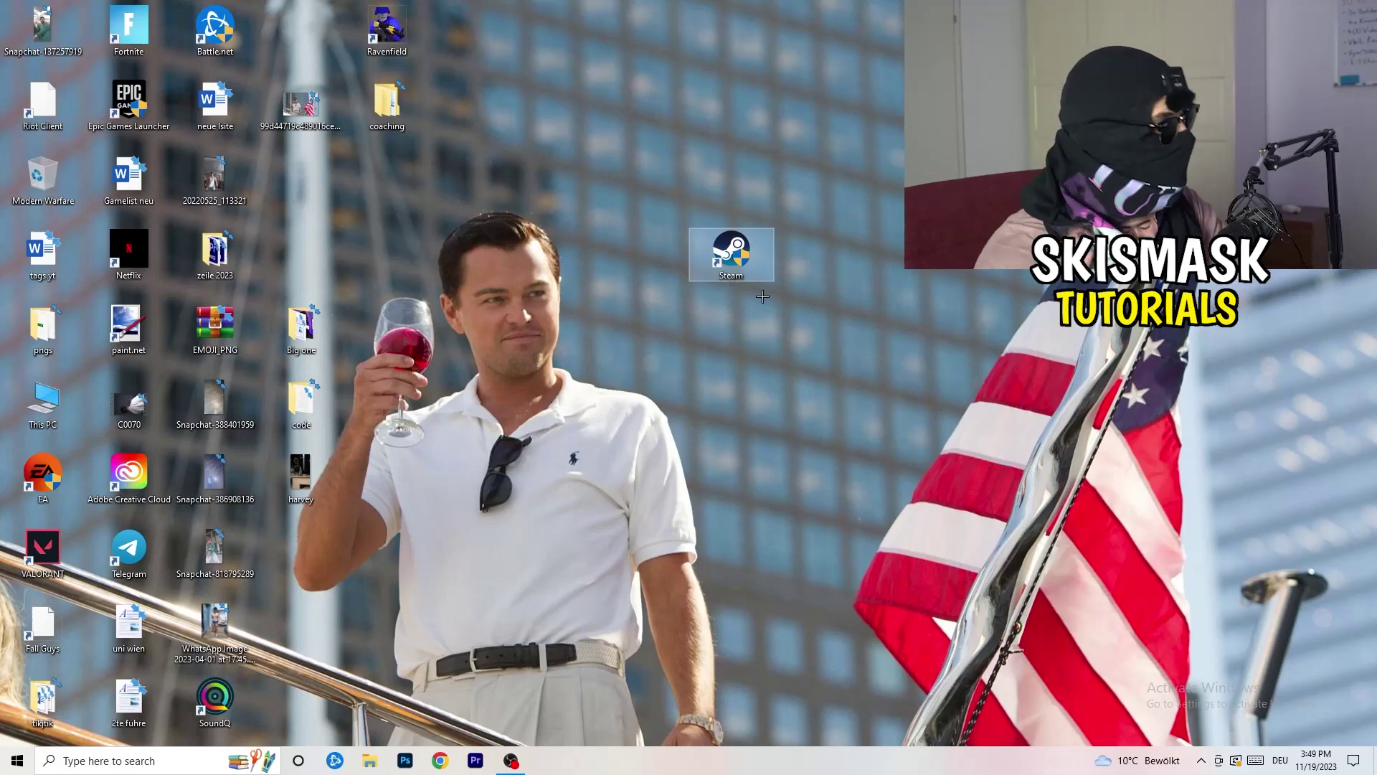
- Set the Steam shortcut to Windows 8 compatibility mode with Run as administrator, and apply
{"action": "right_click", "coordinate": [737, 258]}
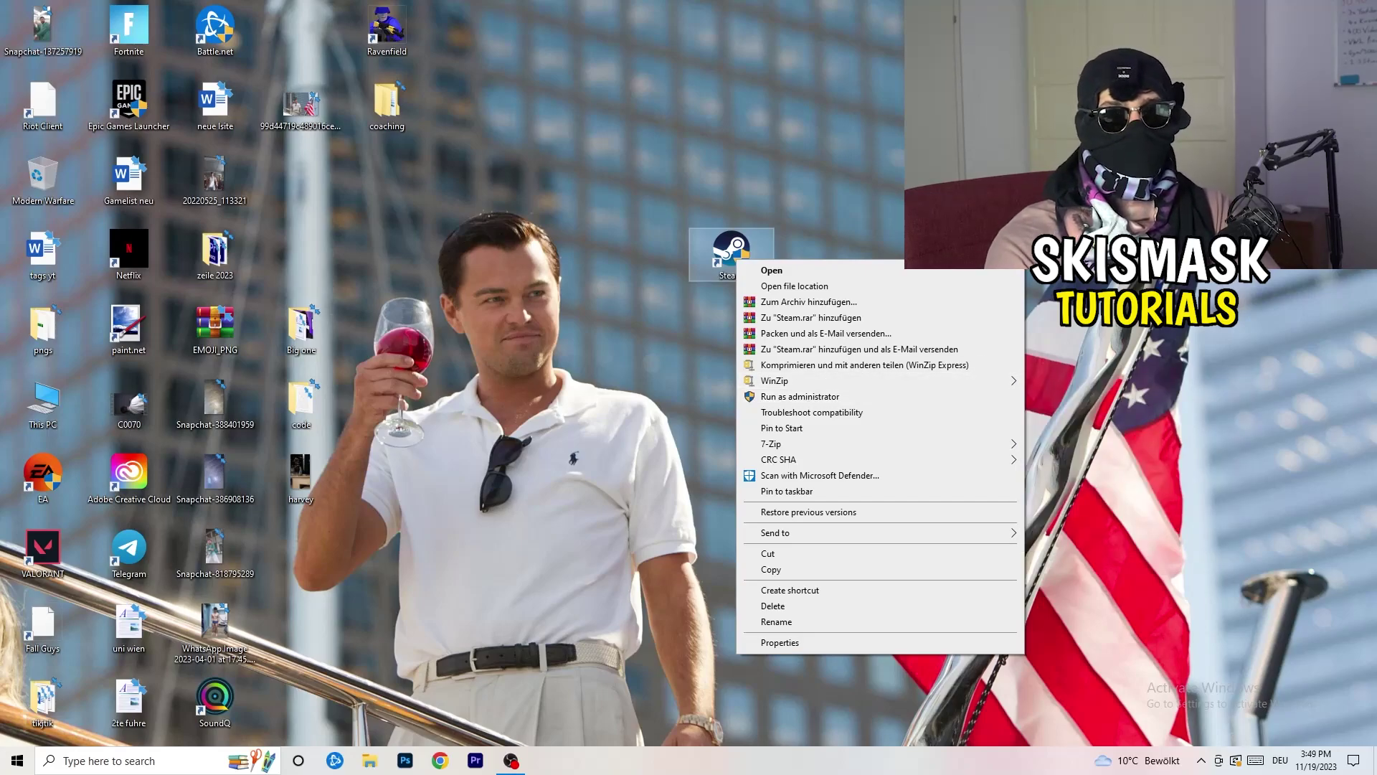
{"action": "left_click", "coordinate": [780, 642]}
{"action": "left_click_drag", "start_coordinate": [880, 272], "coordinate": [609, 205]}
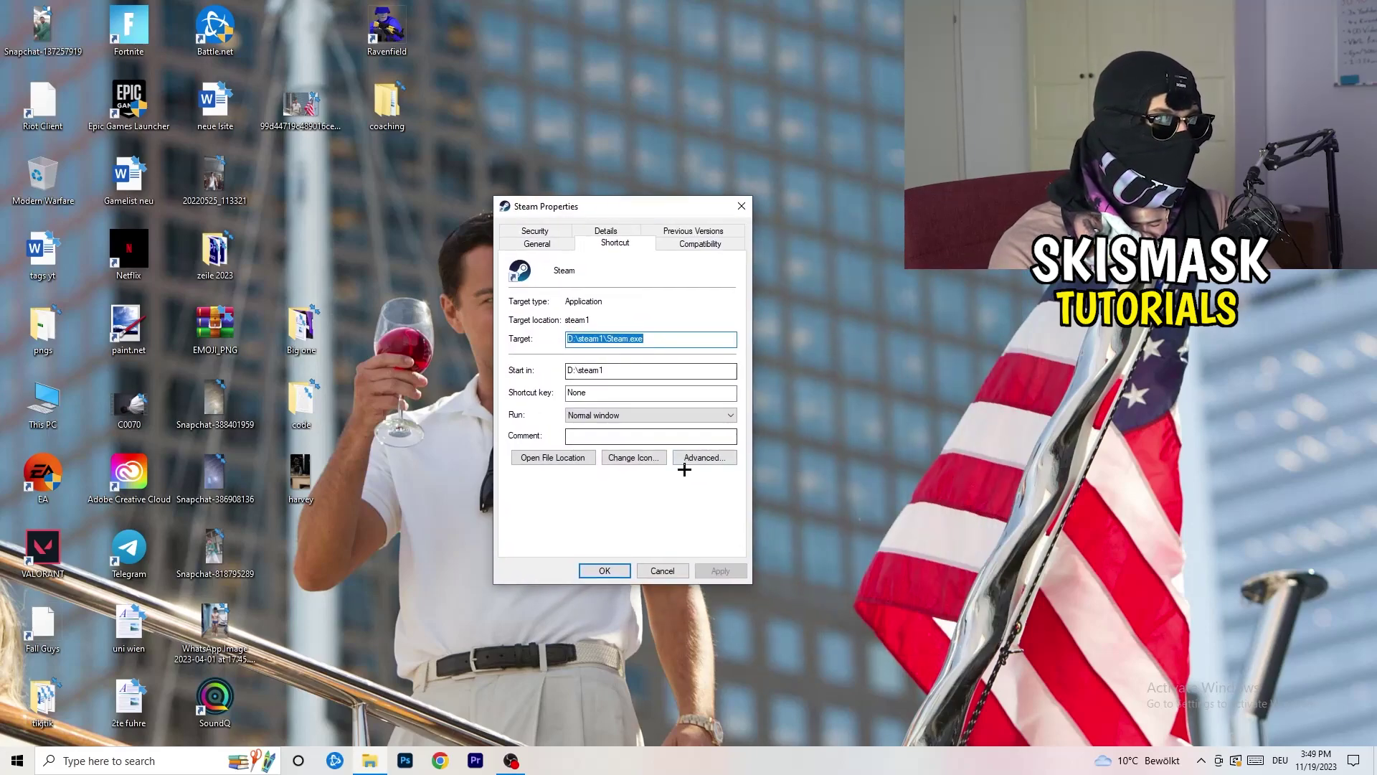
{"action": "left_click", "coordinate": [703, 245]}
{"action": "left_click_drag", "start_coordinate": [650, 207], "coordinate": [812, 145]}
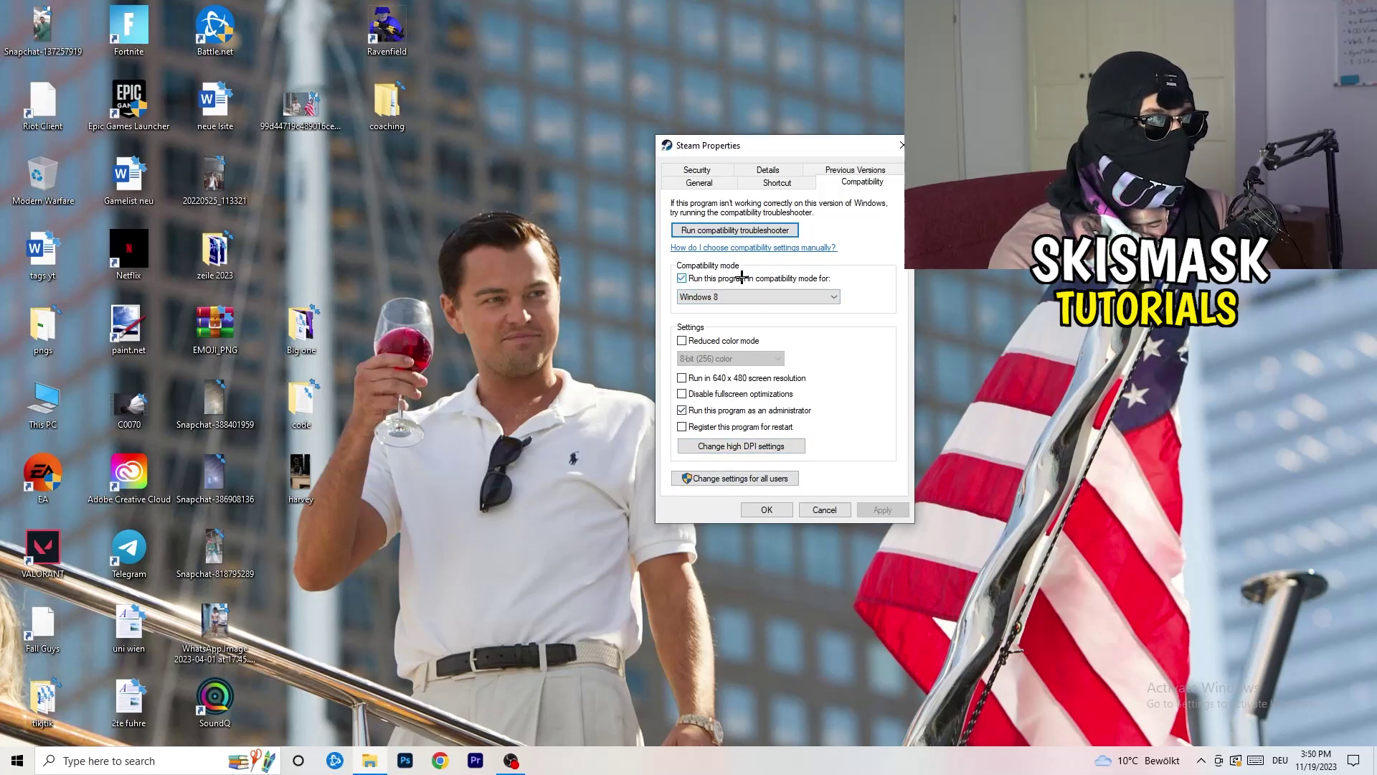
{"action": "left_click", "coordinate": [833, 296]}
{"action": "left_click", "coordinate": [892, 294]}
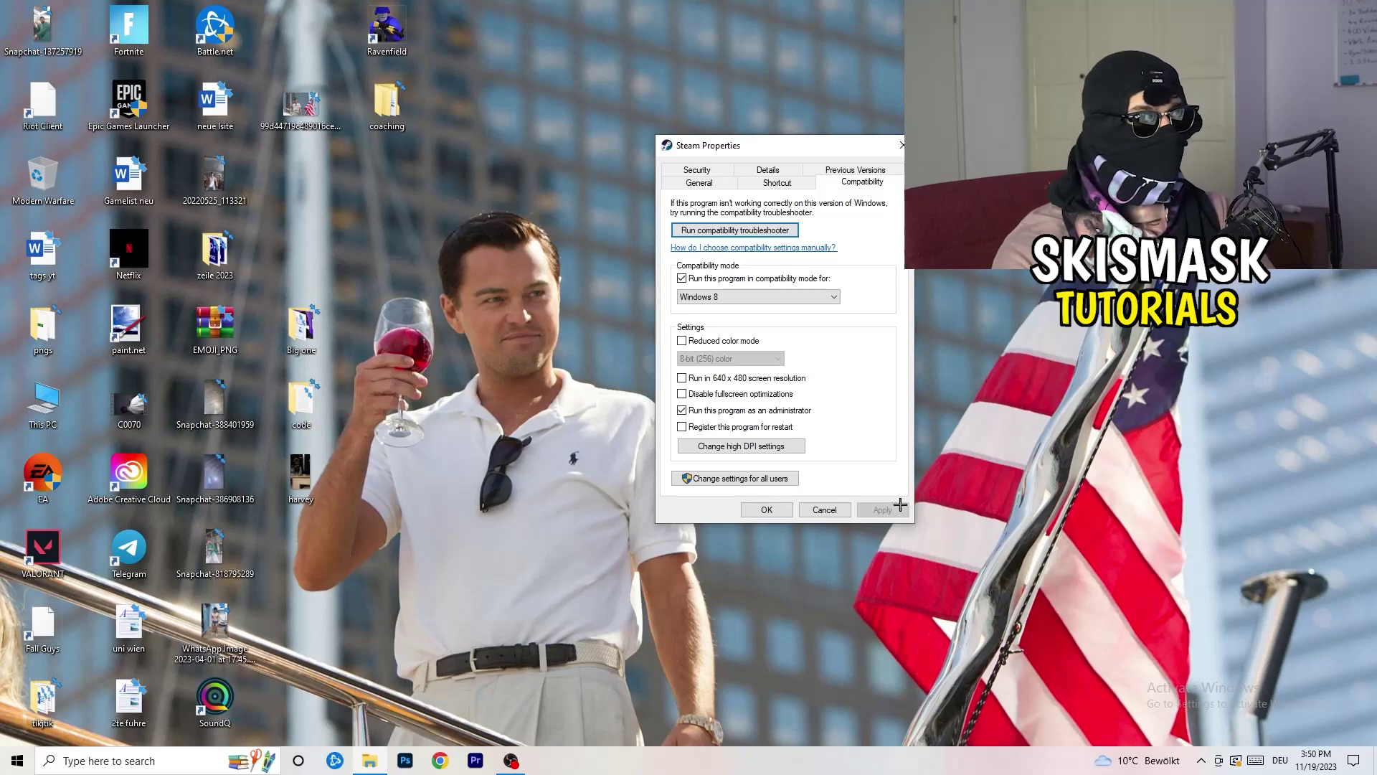
{"action": "left_click", "coordinate": [766, 509]}
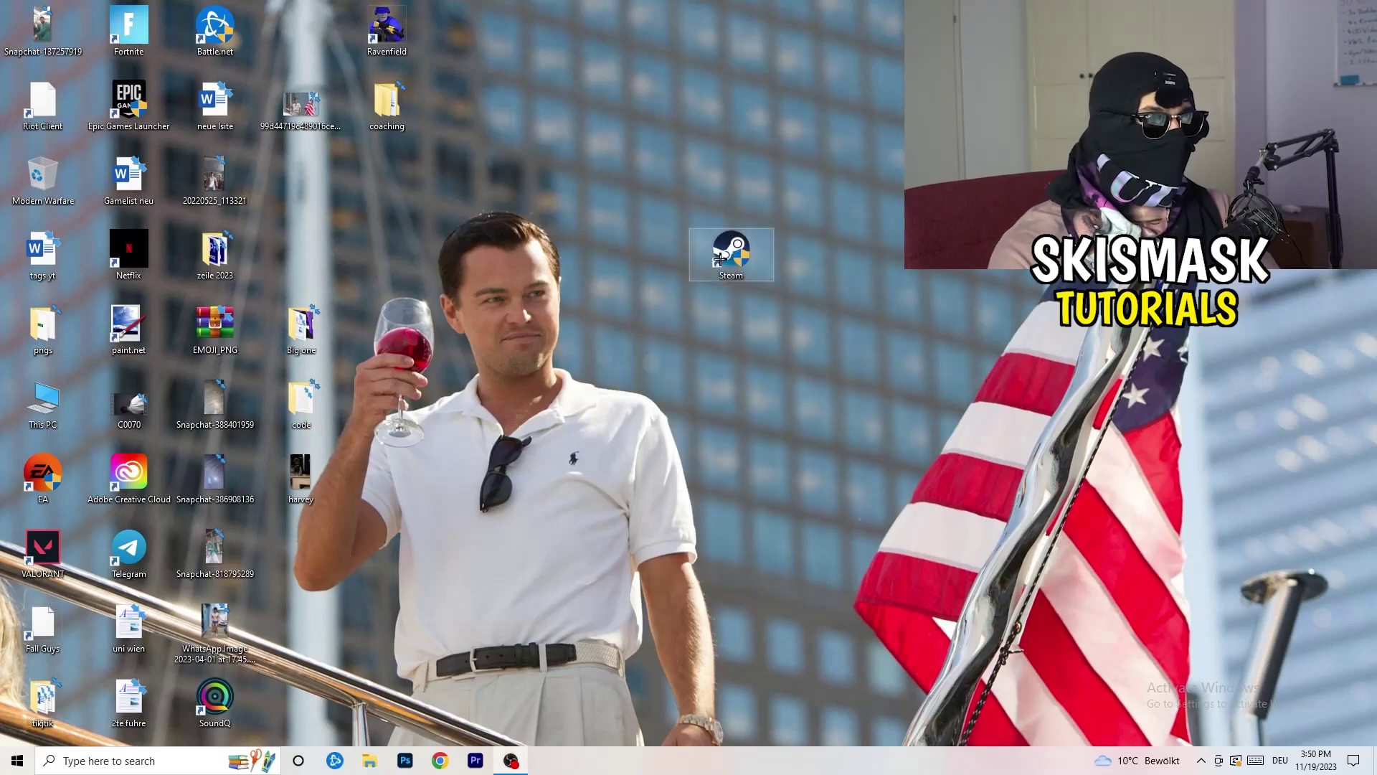
- Move the Steam shortcut further left and confirm its Windows 8 and administrator compatibility settings
{"action": "left_click_drag", "start_coordinate": [738, 256], "coordinate": [651, 257]}
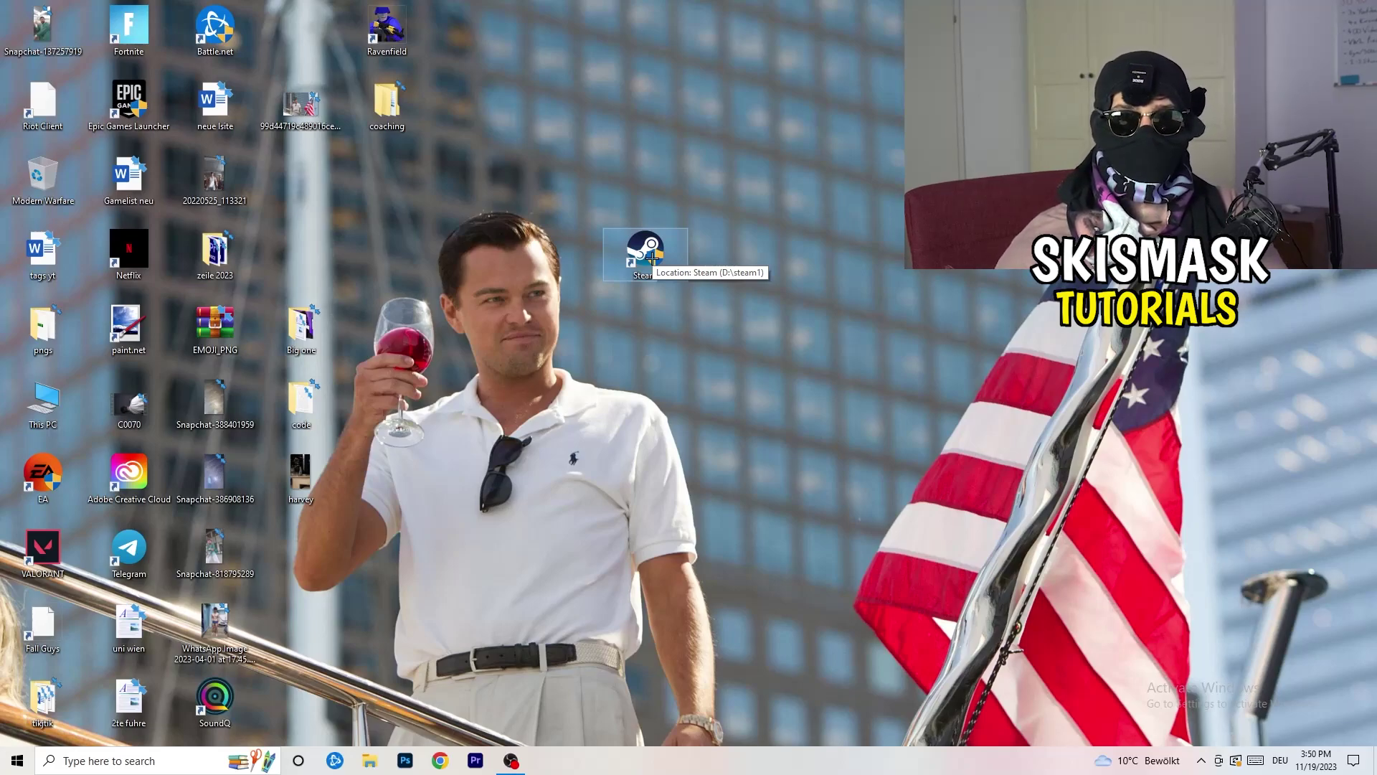
{"action": "left_click_drag", "start_coordinate": [651, 257], "coordinate": [479, 257]}
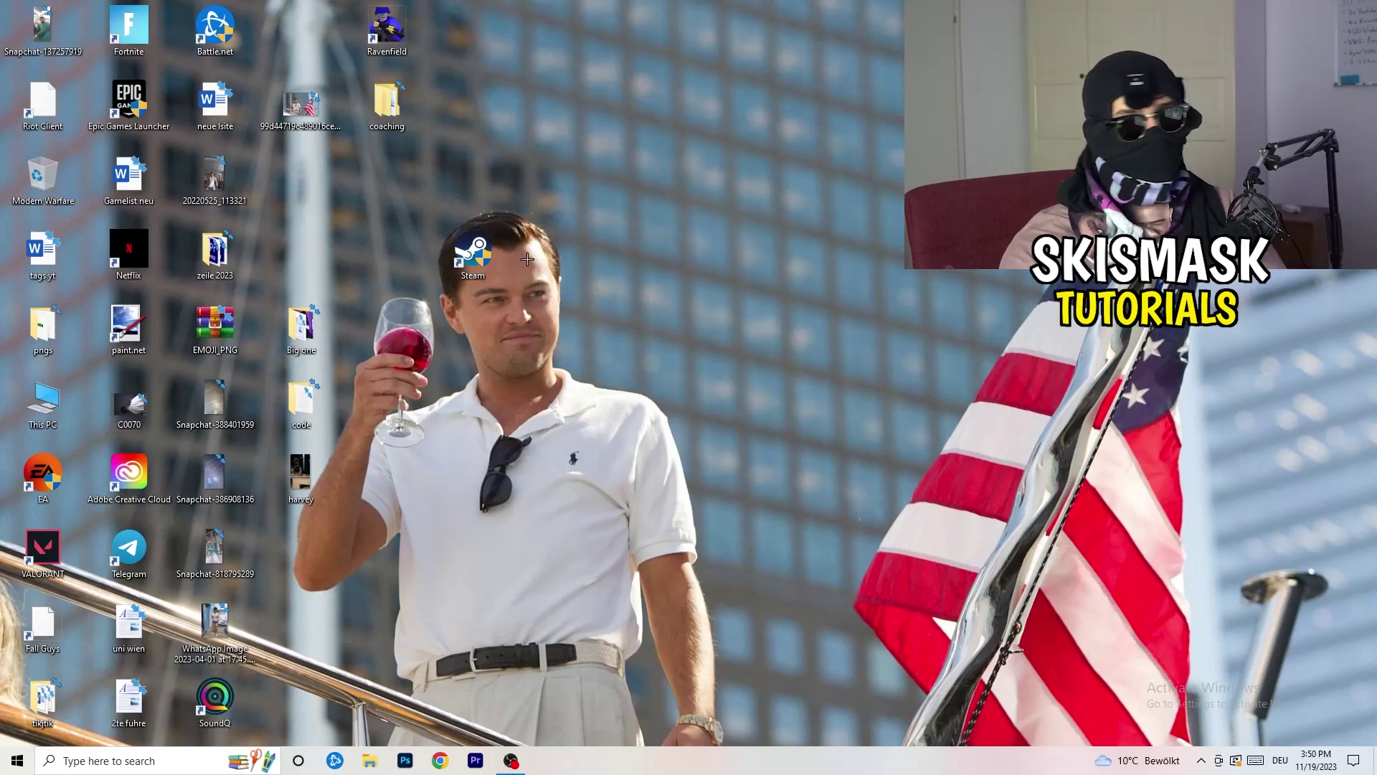
{"action": "right_click", "coordinate": [475, 267]}
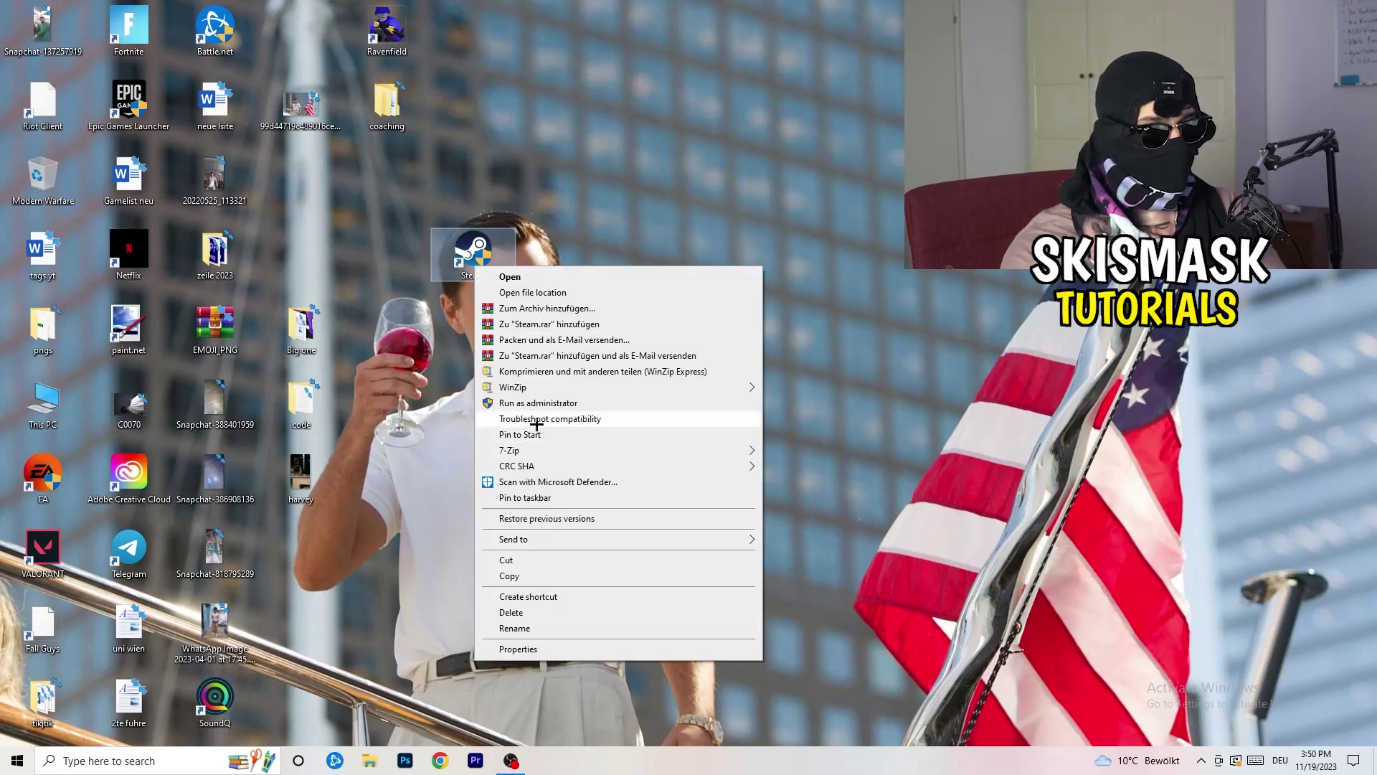
{"action": "left_click", "coordinate": [518, 648]}
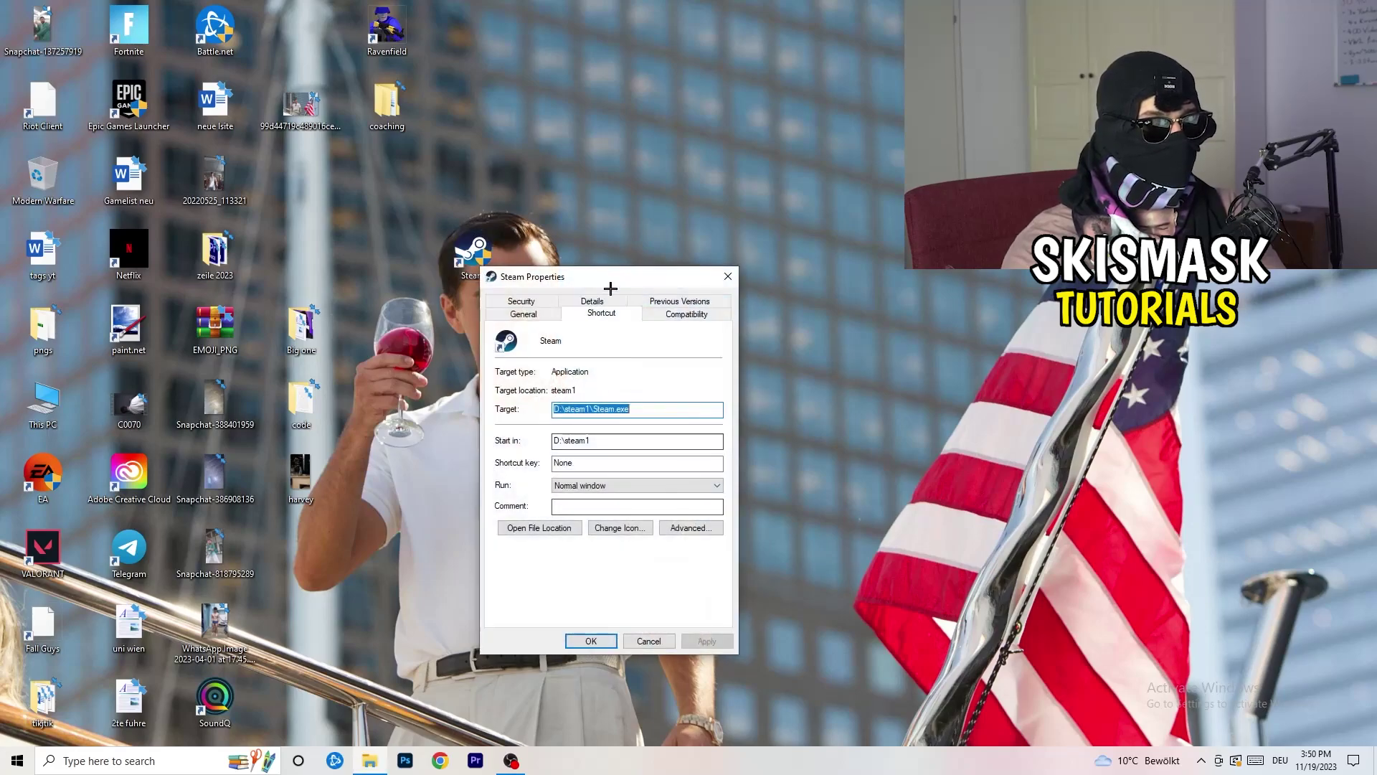
{"action": "left_click", "coordinate": [681, 313]}
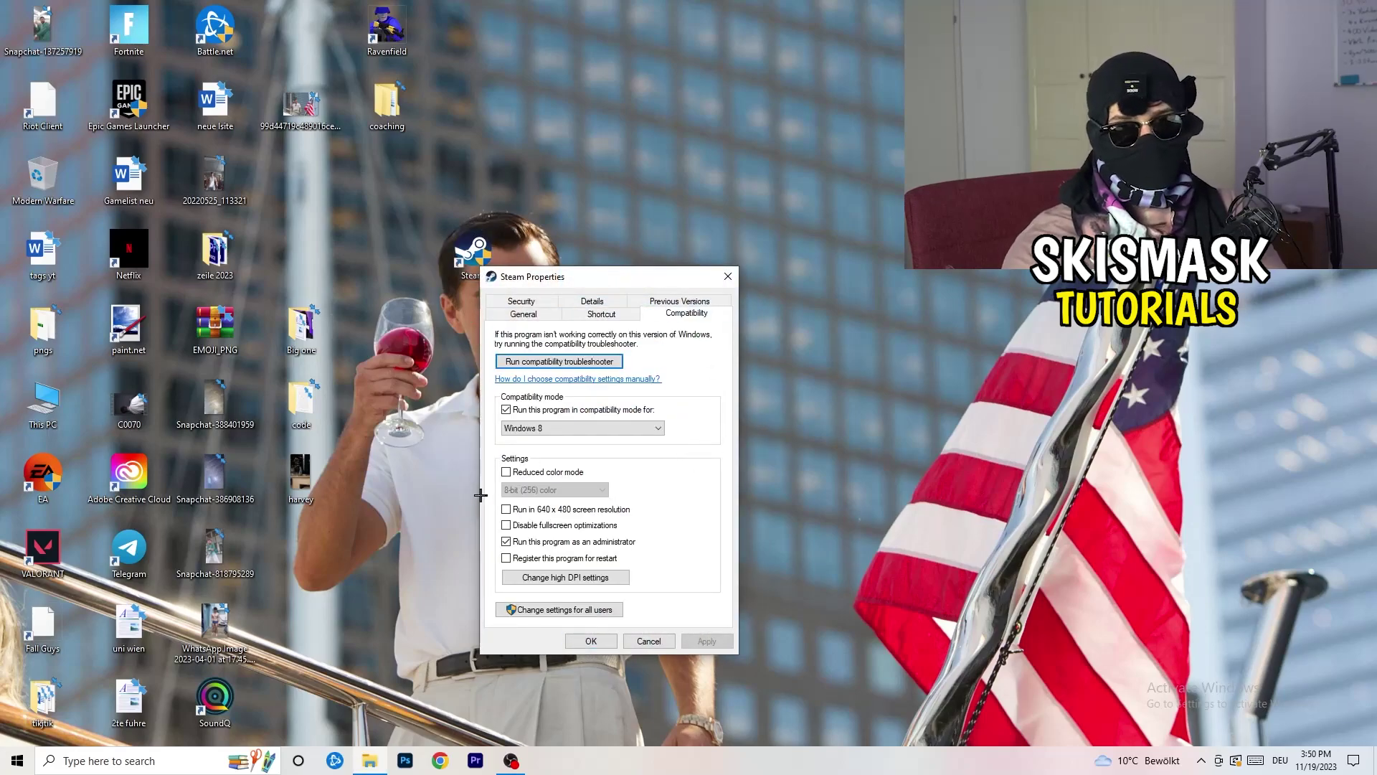
{"action": "left_click", "coordinate": [728, 276]}
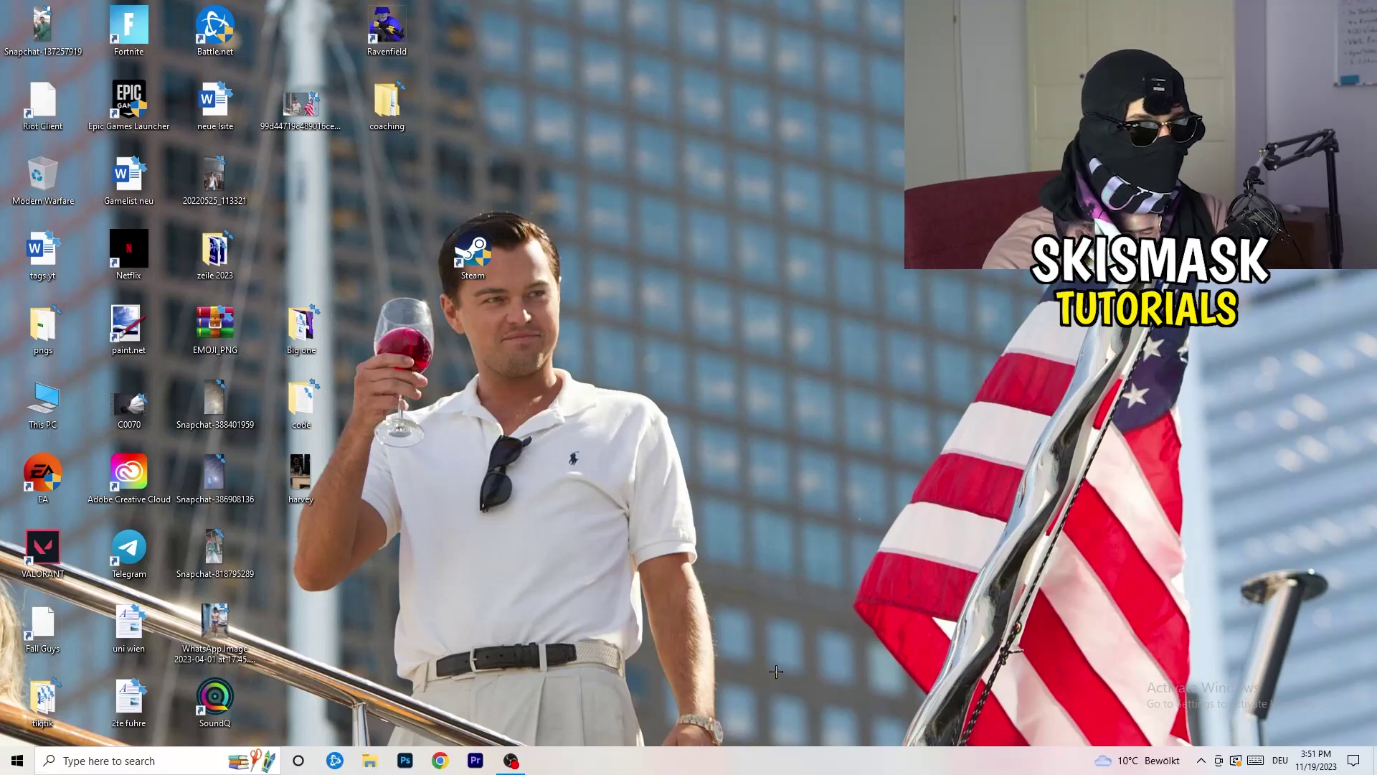
- Launch Task Manager from the taskbar, maximize it, and show the Details process list with PIDs
{"action": "right_click", "coordinate": [699, 765]}
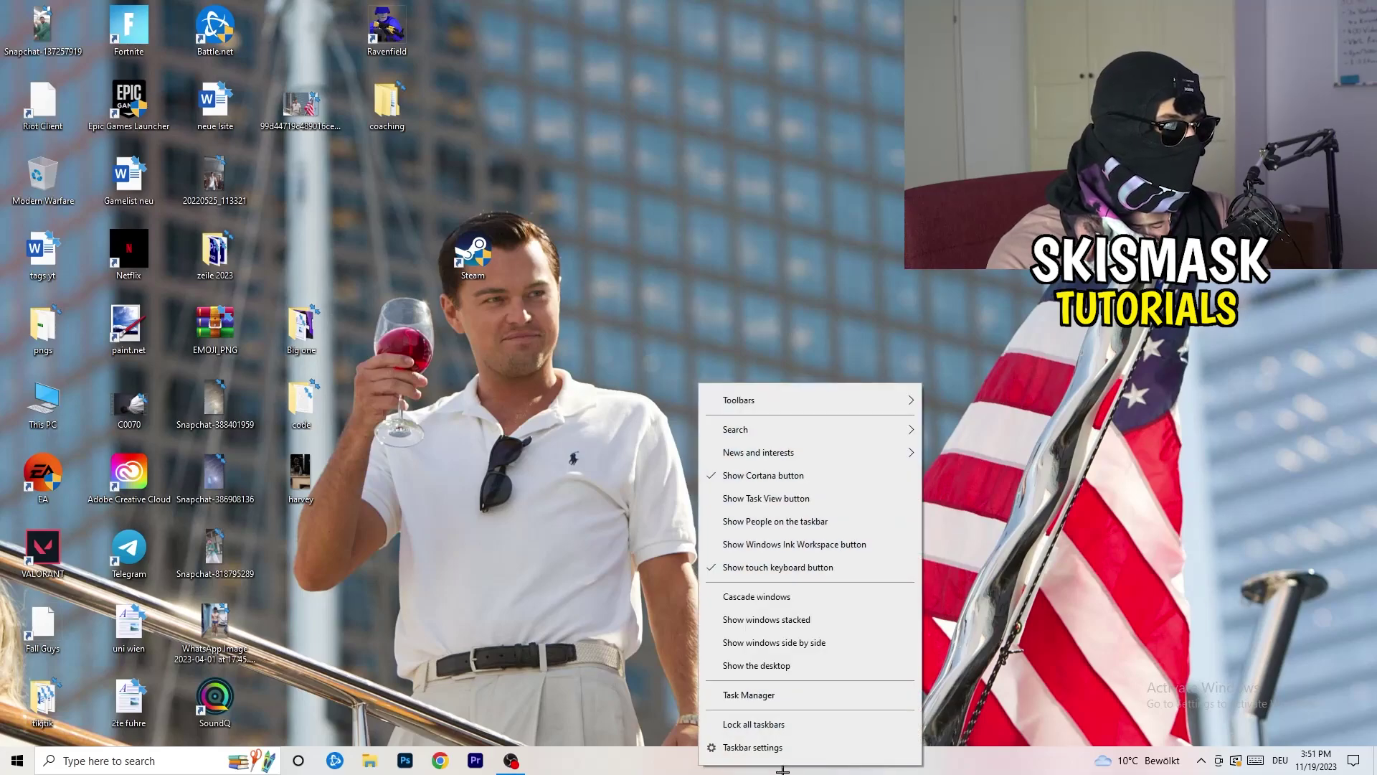
{"action": "left_click", "coordinate": [768, 695]}
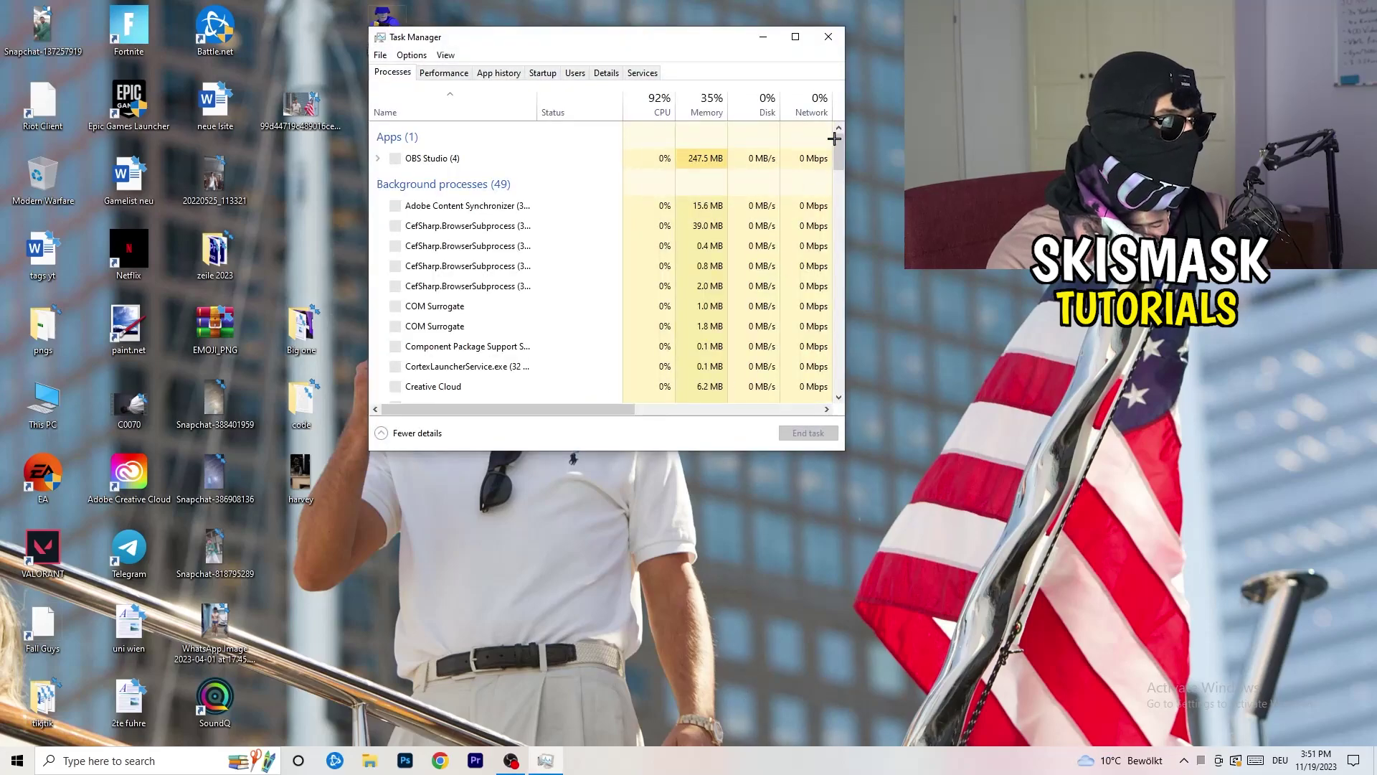
{"action": "left_click", "coordinate": [818, 34]}
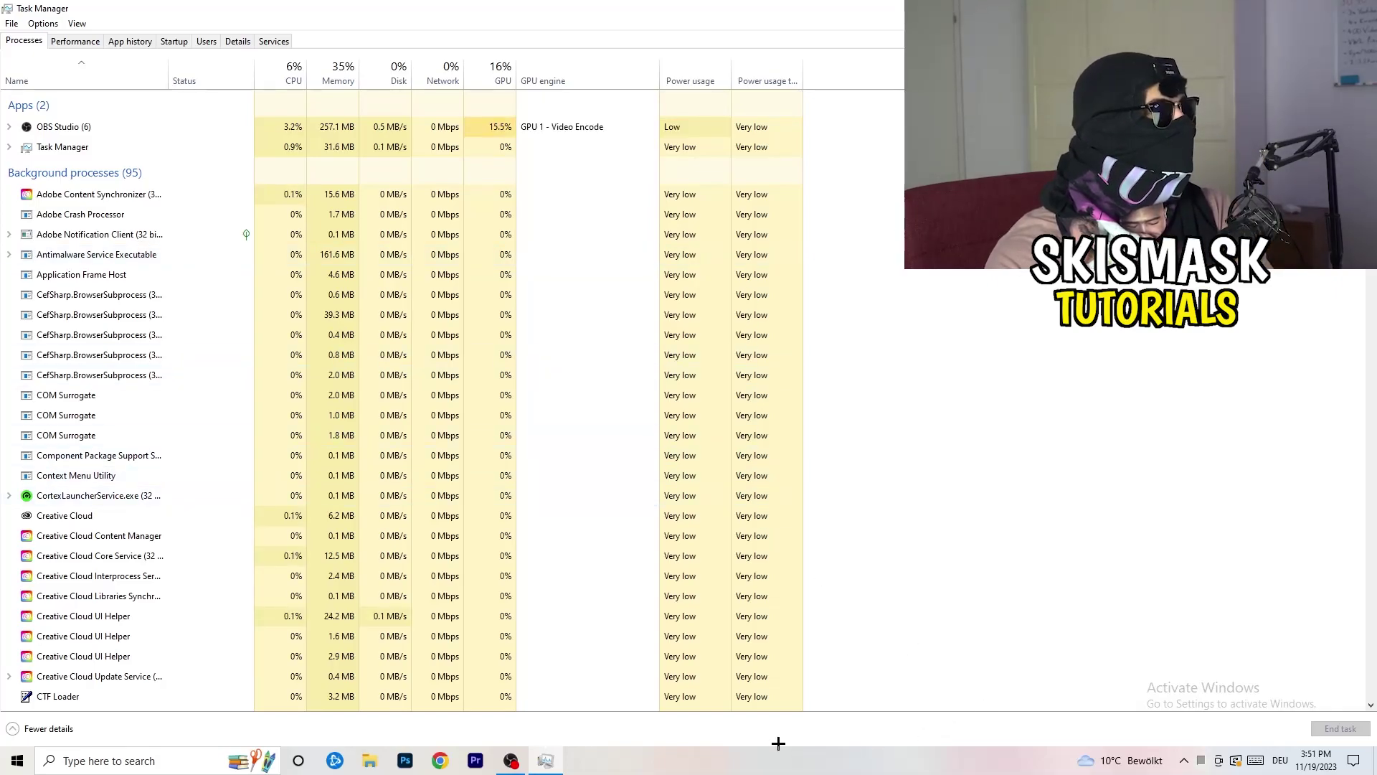
{"action": "left_click", "coordinate": [235, 41]}
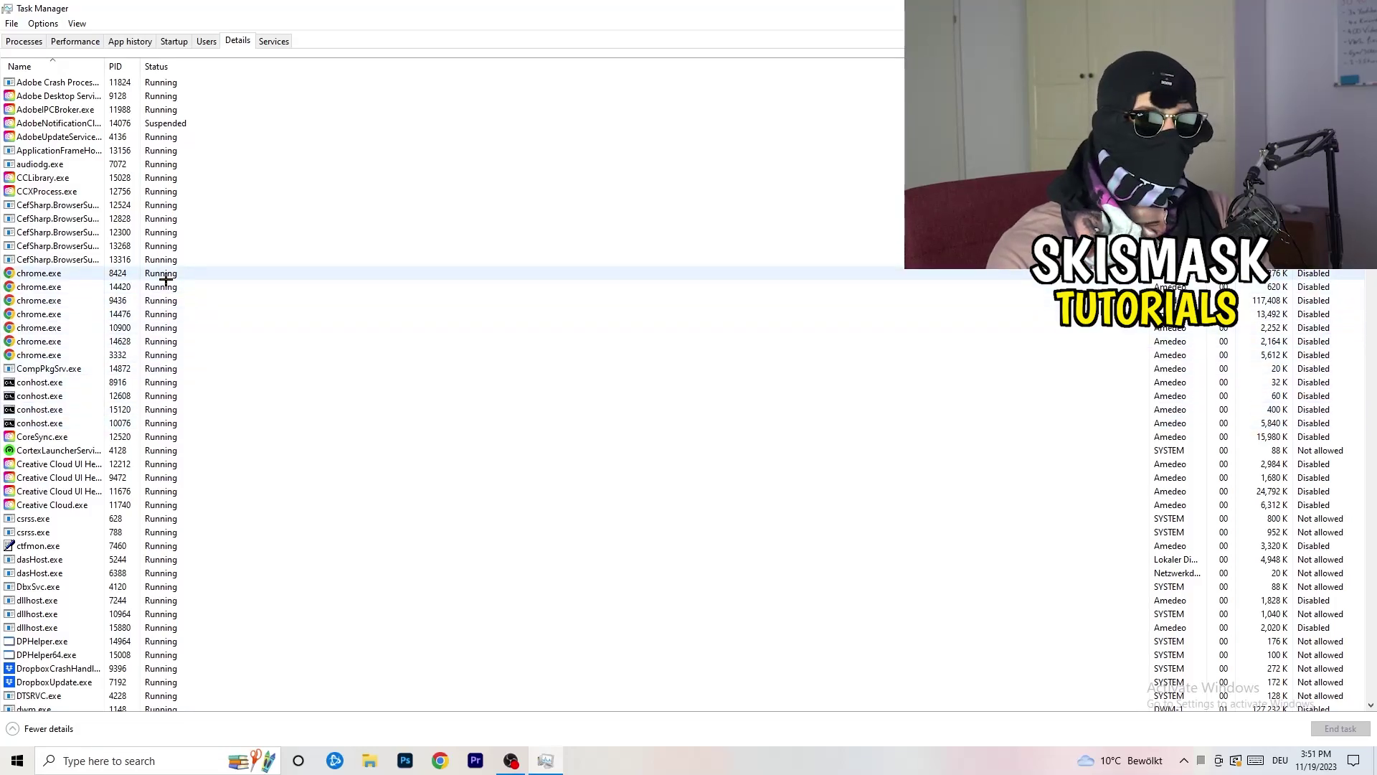
{"action": "scroll", "coordinate": [418, 415], "scroll_direction": "down", "scroll_amount": 3}
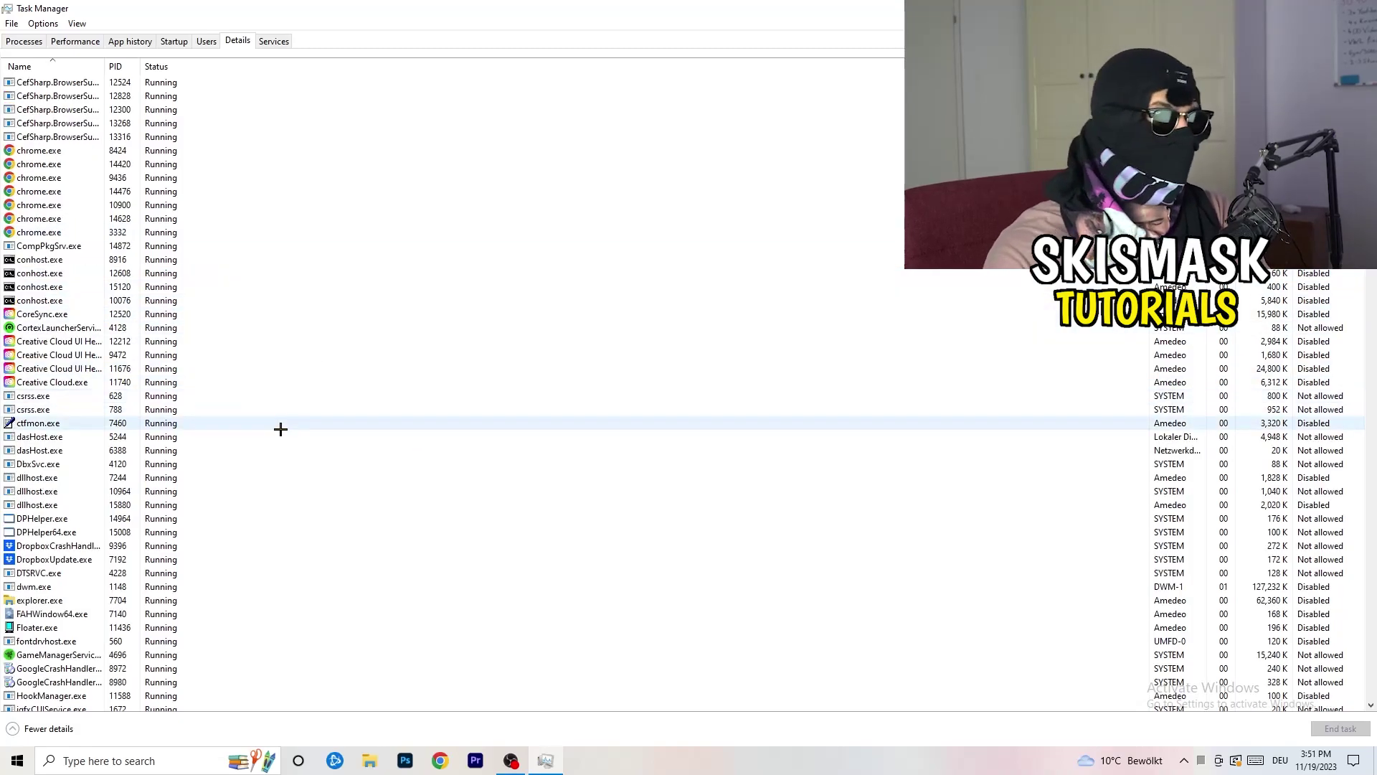
- Review a Creative Cloud process's priority choices, leaving it at Normal, then show startup apps
{"action": "right_click", "coordinate": [57, 366]}
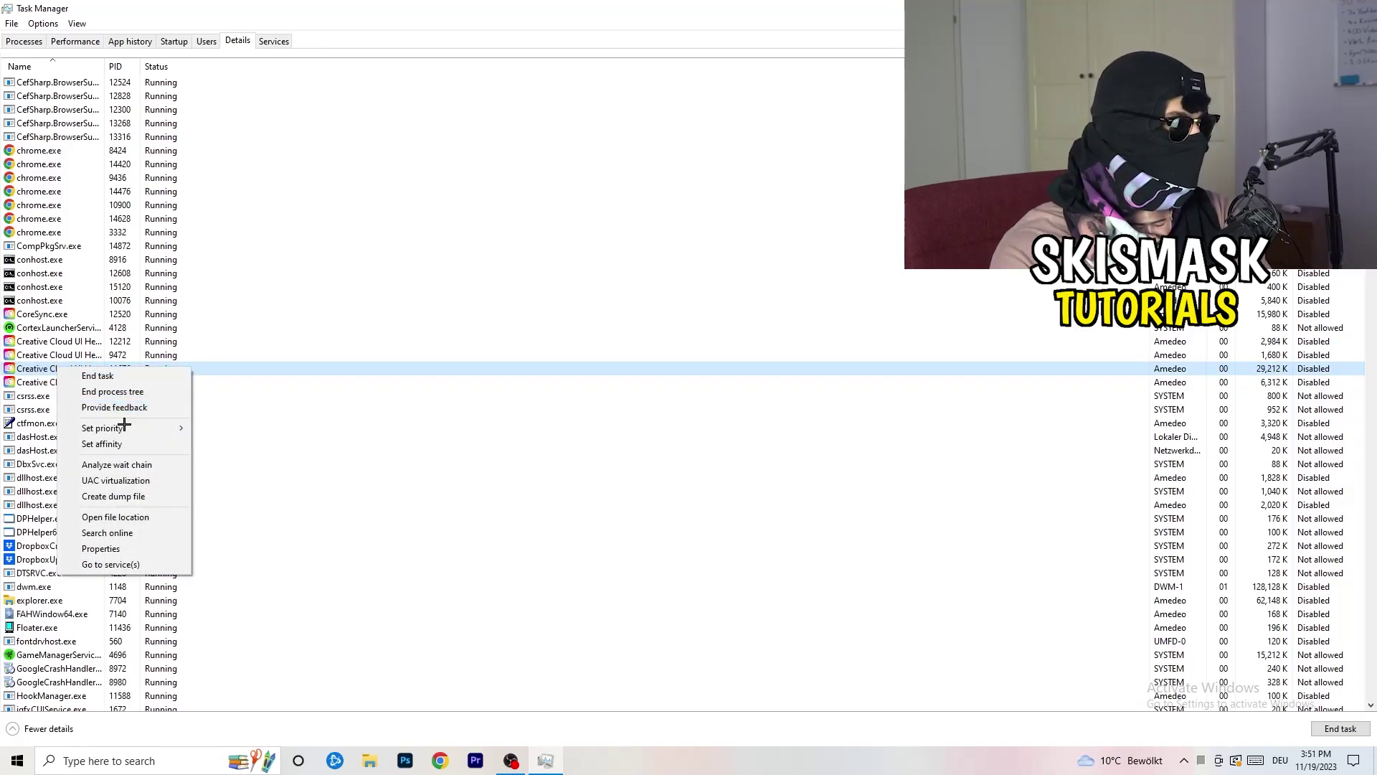
{"action": "mouse_move", "coordinate": [126, 430]}
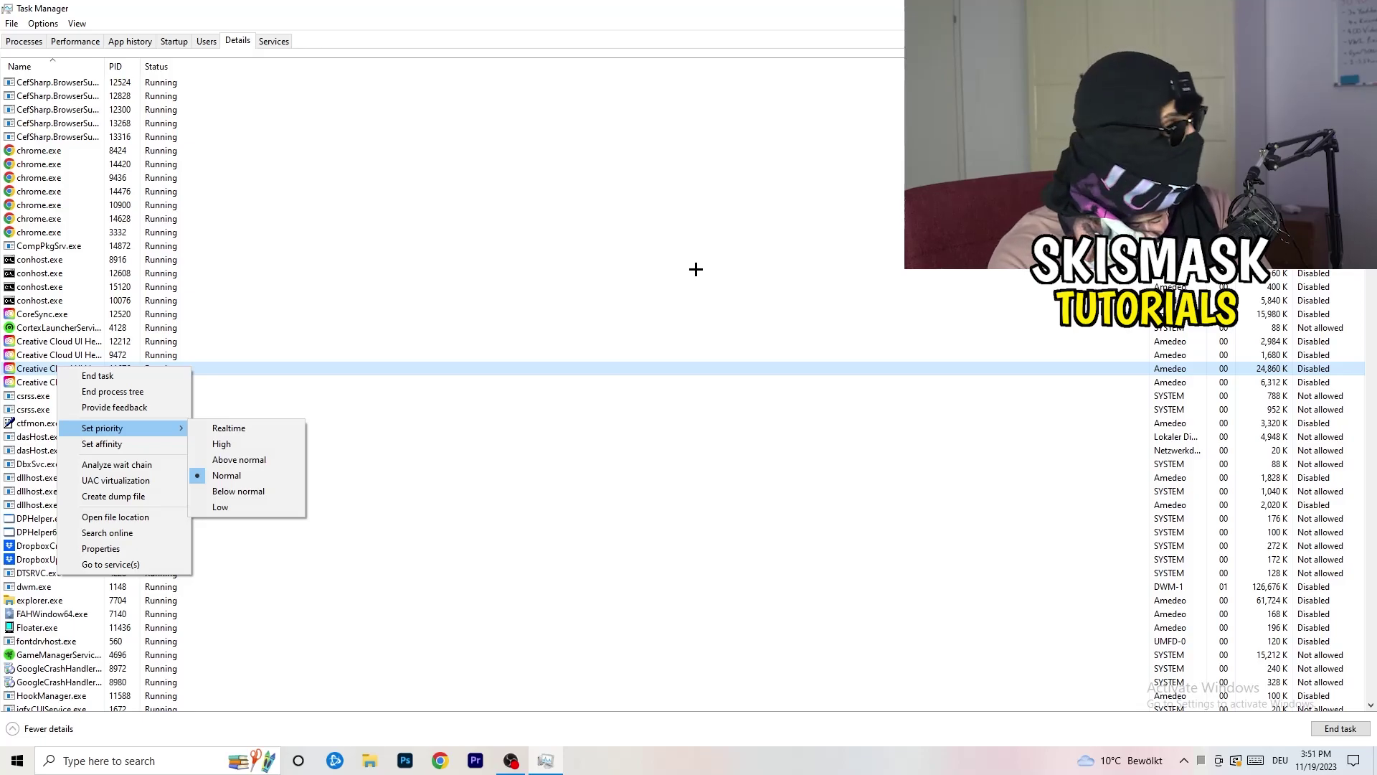
{"action": "left_click", "coordinate": [182, 41]}
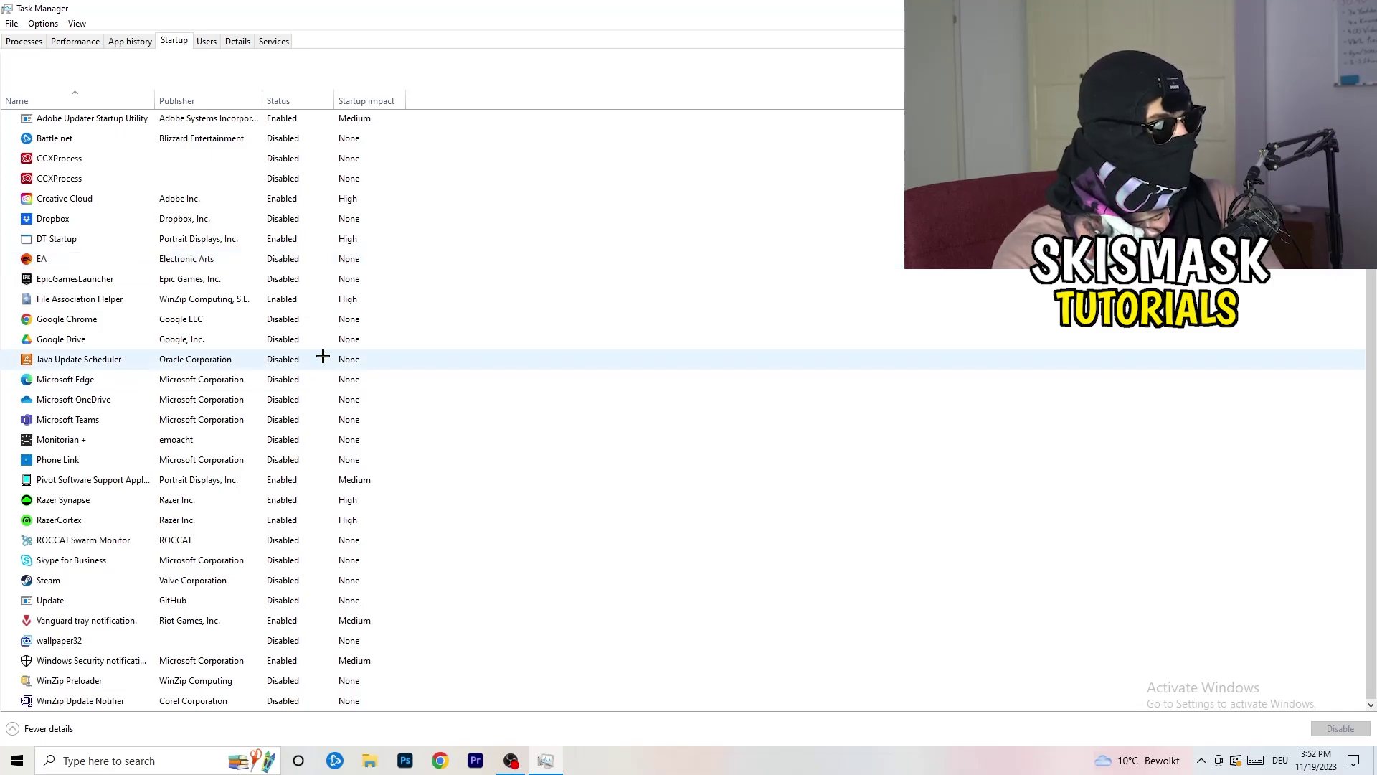
- Leave File Association Helper enabled at startup and return to the running processes list
{"action": "right_click", "coordinate": [289, 300]}
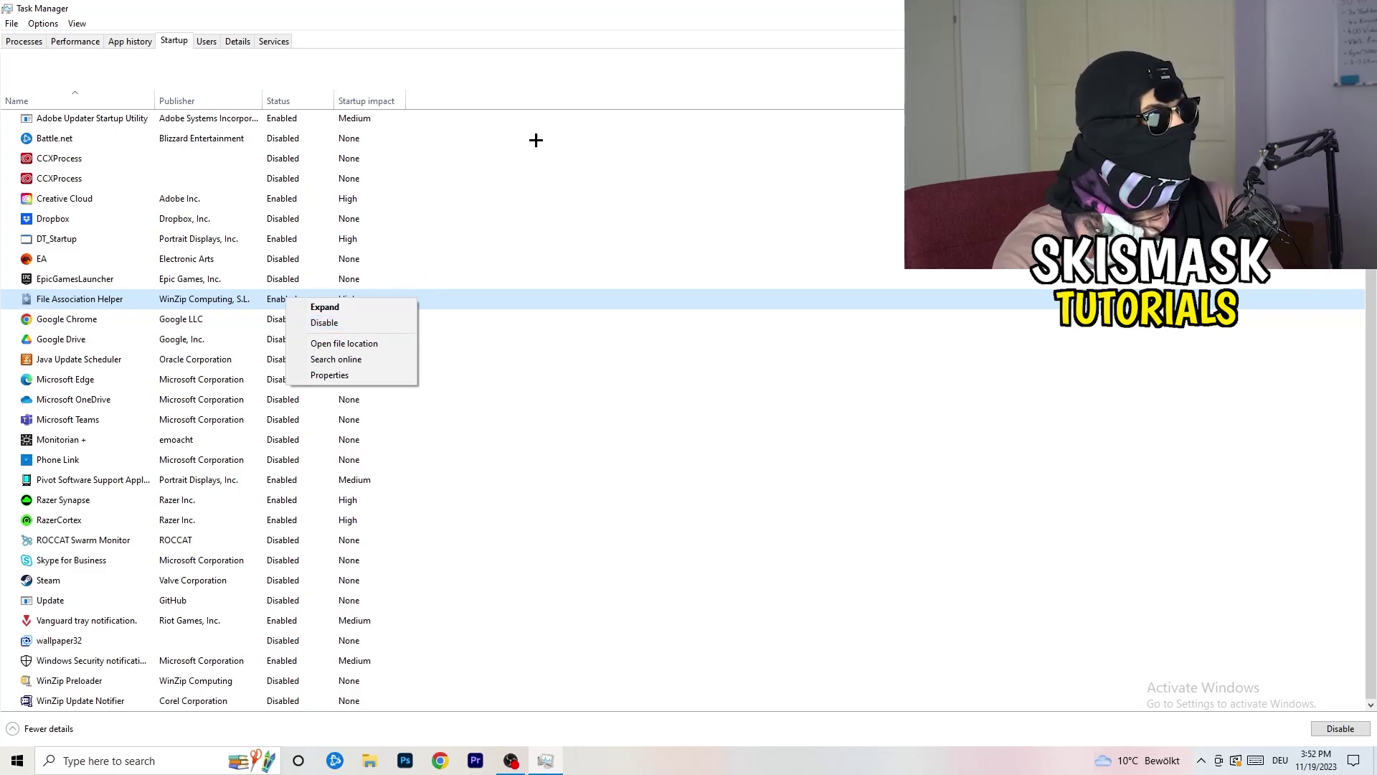
{"action": "left_click", "coordinate": [541, 131]}
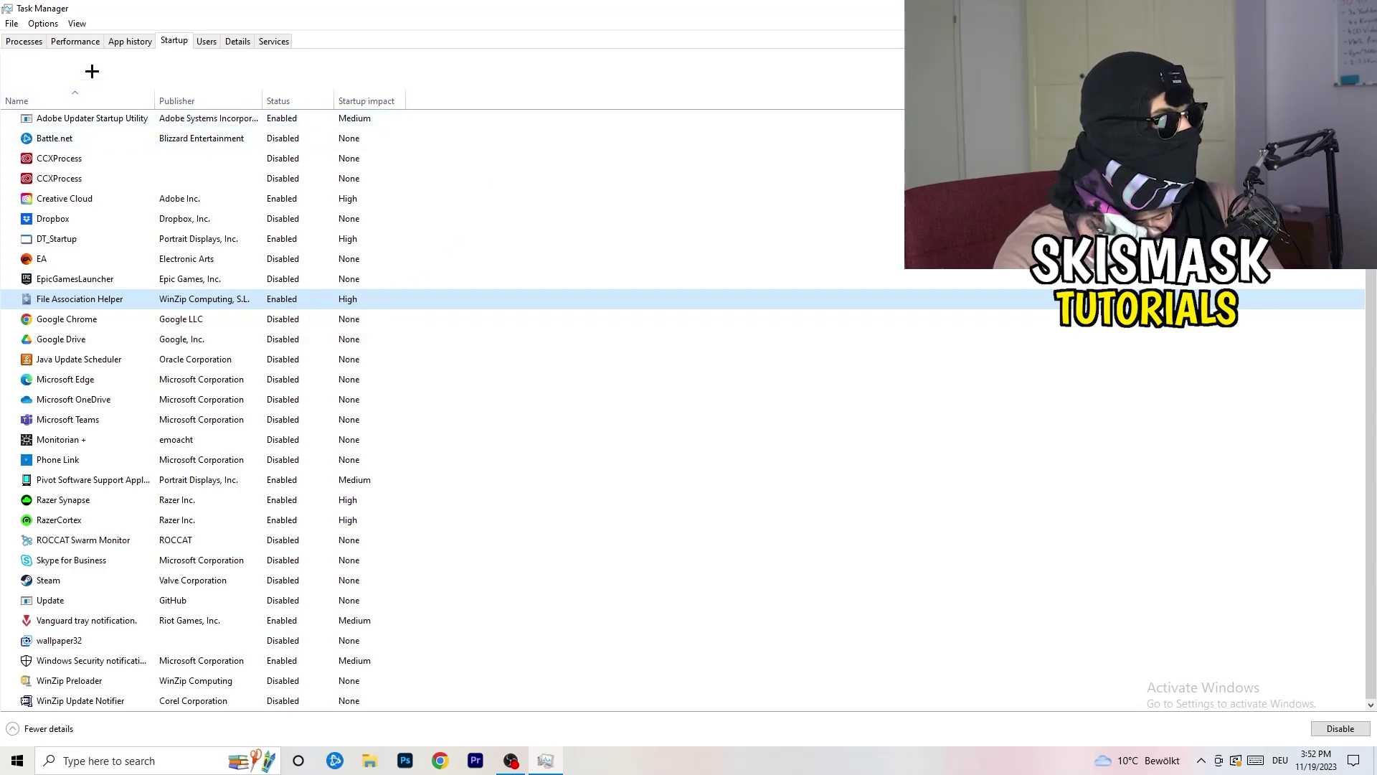
{"action": "left_click", "coordinate": [36, 42]}
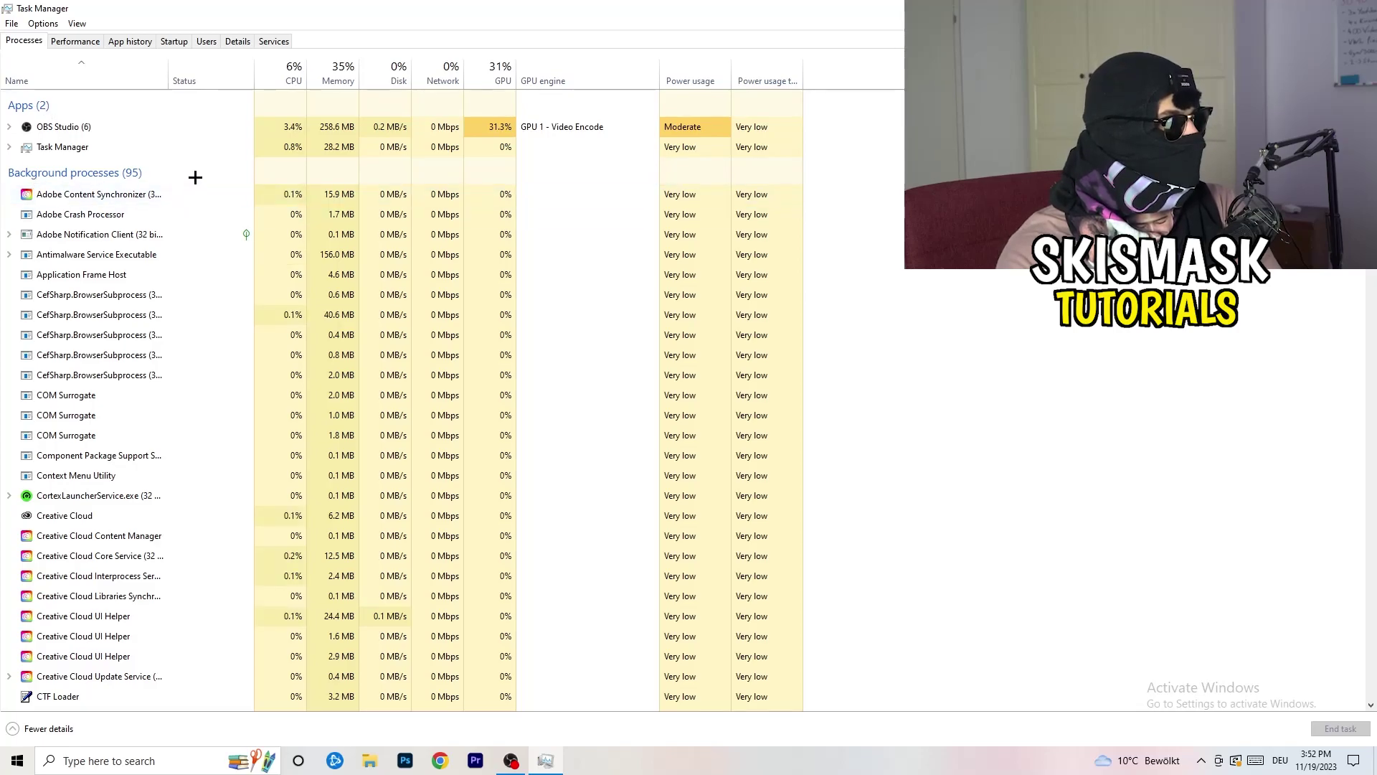
- Sort the processes by CPU, then by GPU usage in both orders, and scan the list
{"action": "left_click", "coordinate": [290, 72]}
{"action": "left_click", "coordinate": [495, 63]}
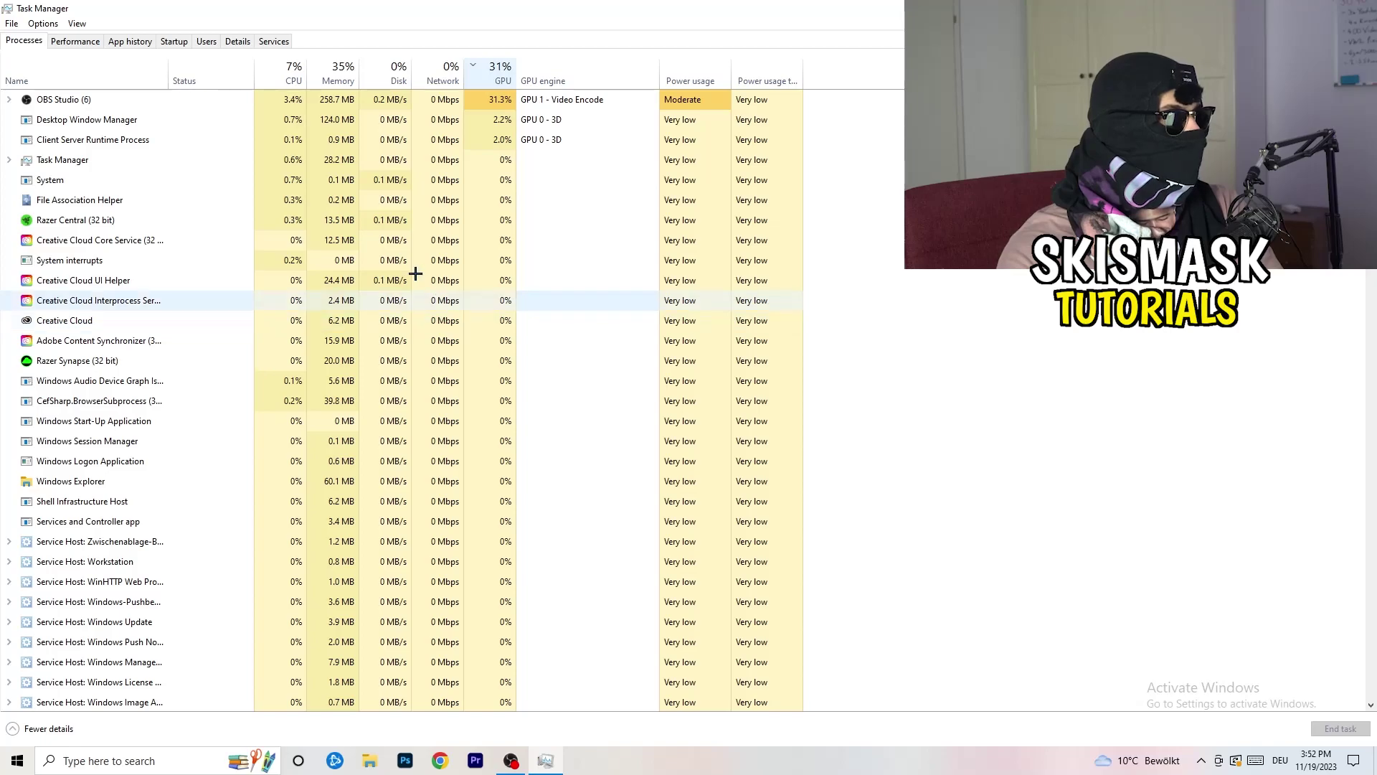
{"action": "left_click", "coordinate": [496, 79]}
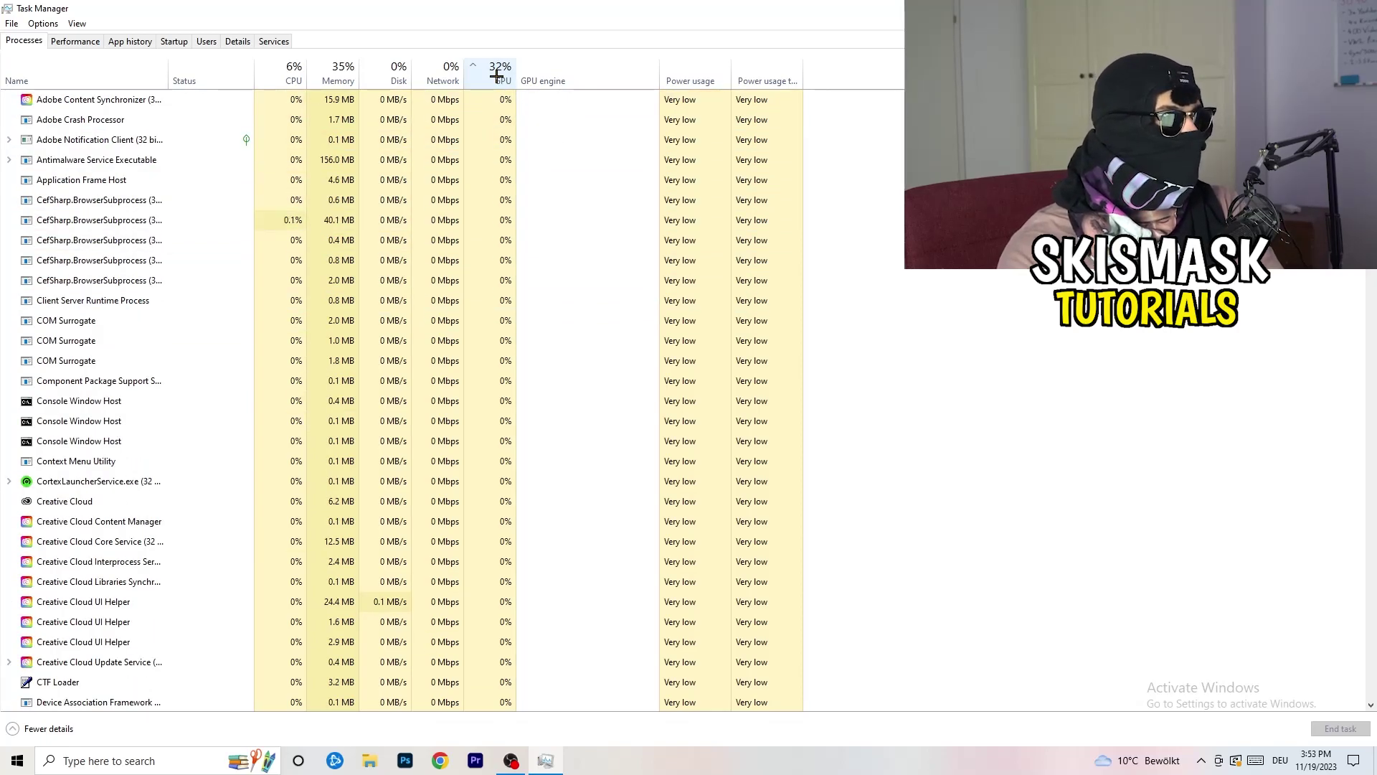
{"action": "scroll", "coordinate": [502, 208], "scroll_direction": "down", "scroll_amount": 6}
{"action": "scroll", "coordinate": [509, 226], "scroll_direction": "down", "scroll_amount": 7}
{"action": "scroll", "coordinate": [508, 221], "scroll_direction": "up", "scroll_amount": 13}
{"action": "scroll", "coordinate": [508, 214], "scroll_direction": "down", "scroll_amount": 20}
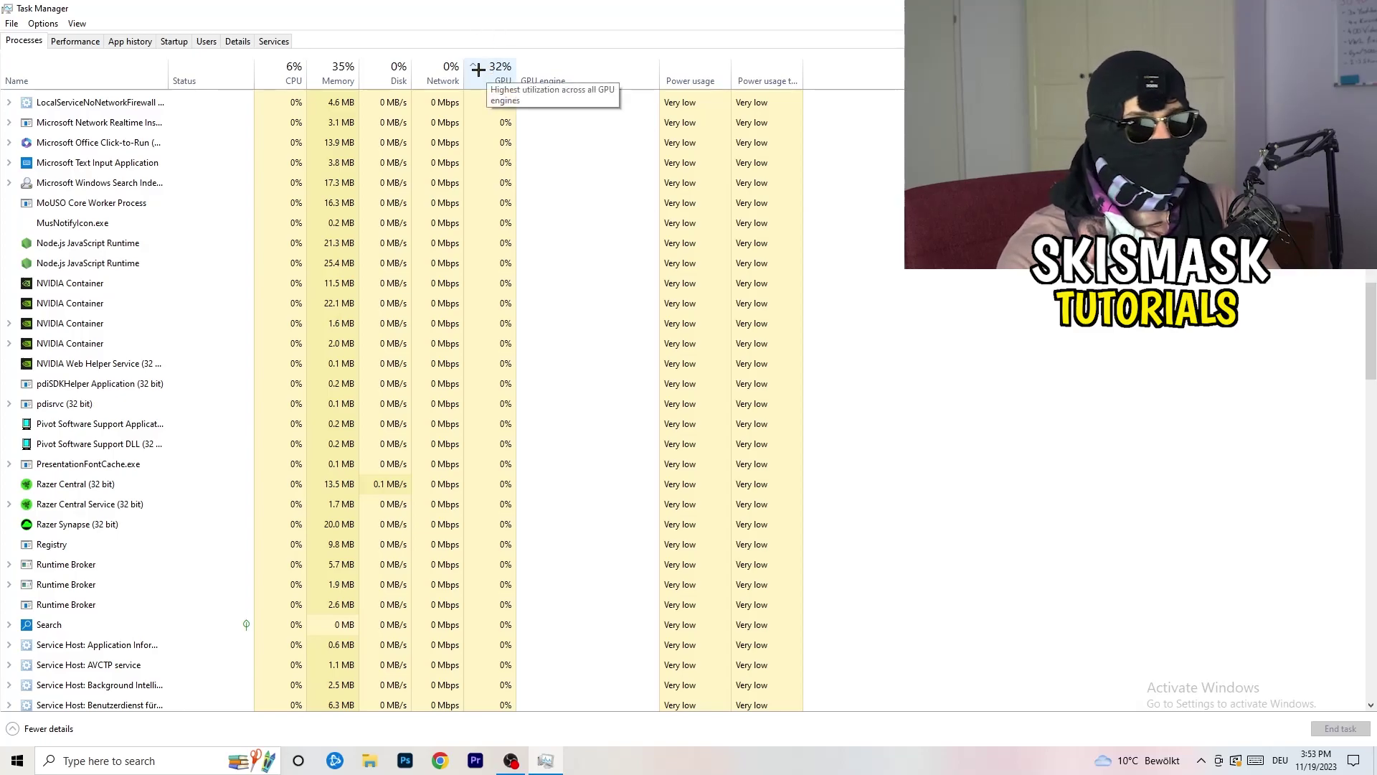
- Inspect Windows Search Indexer's options without changes, re-sort by CPU, and close Task Manager
{"action": "right_click", "coordinate": [467, 180]}
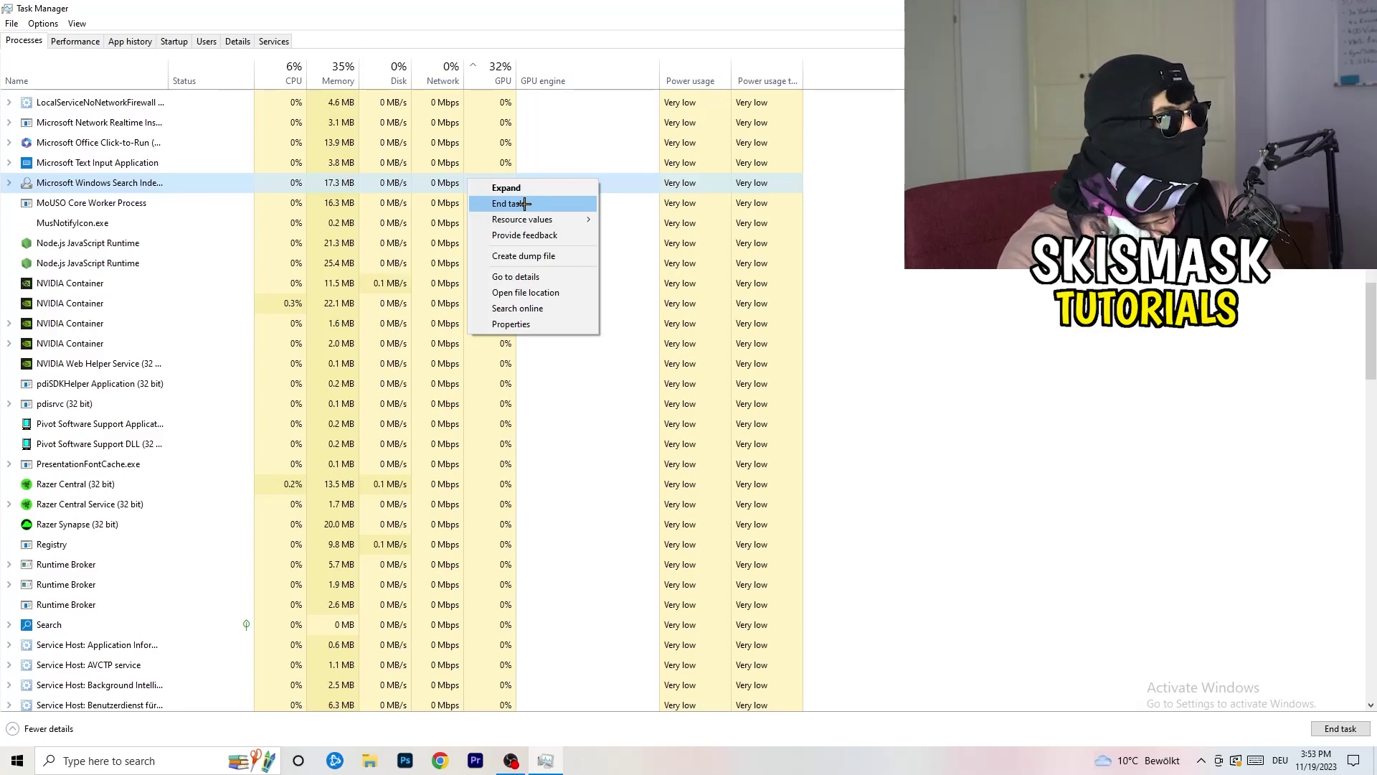
{"action": "left_click", "coordinate": [286, 68]}
{"action": "left_click", "coordinate": [286, 73]}
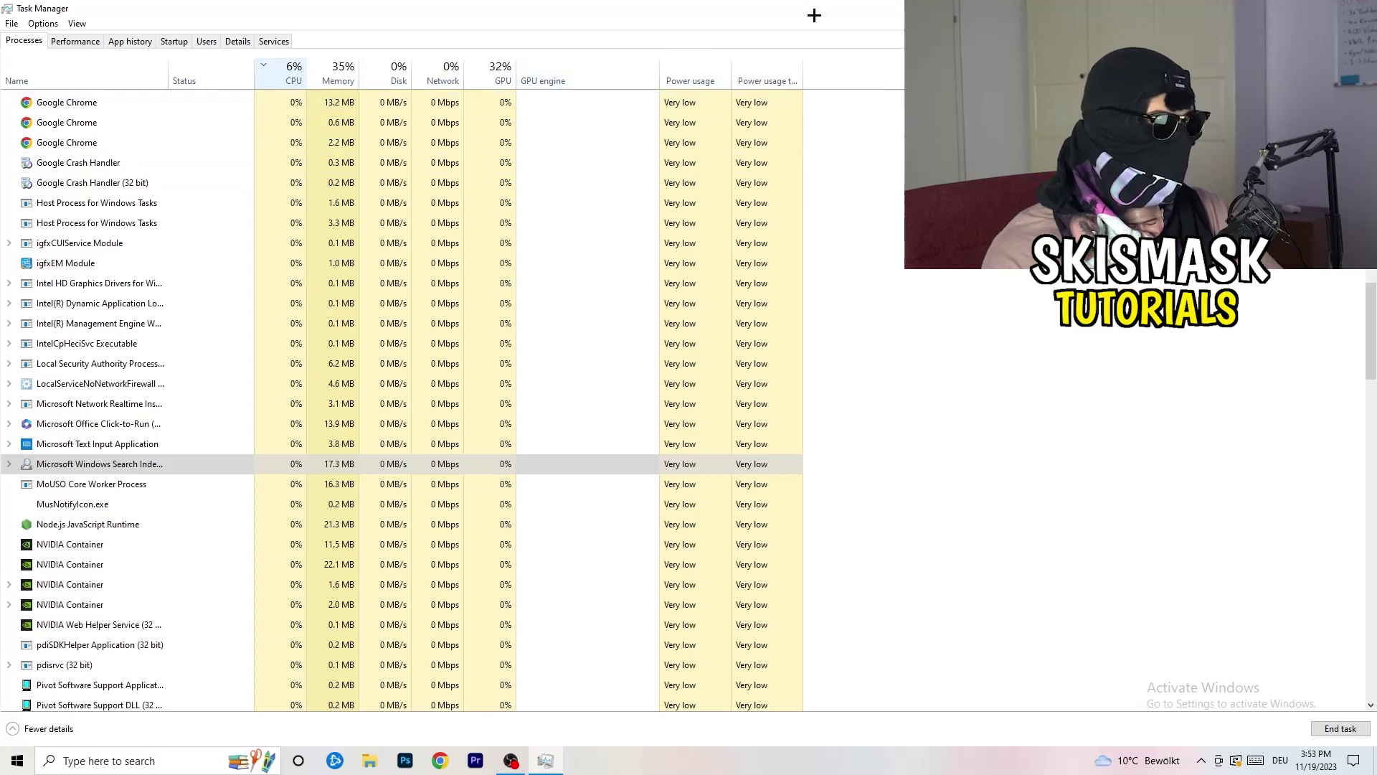
{"action": "key", "text": "alt+F4"}
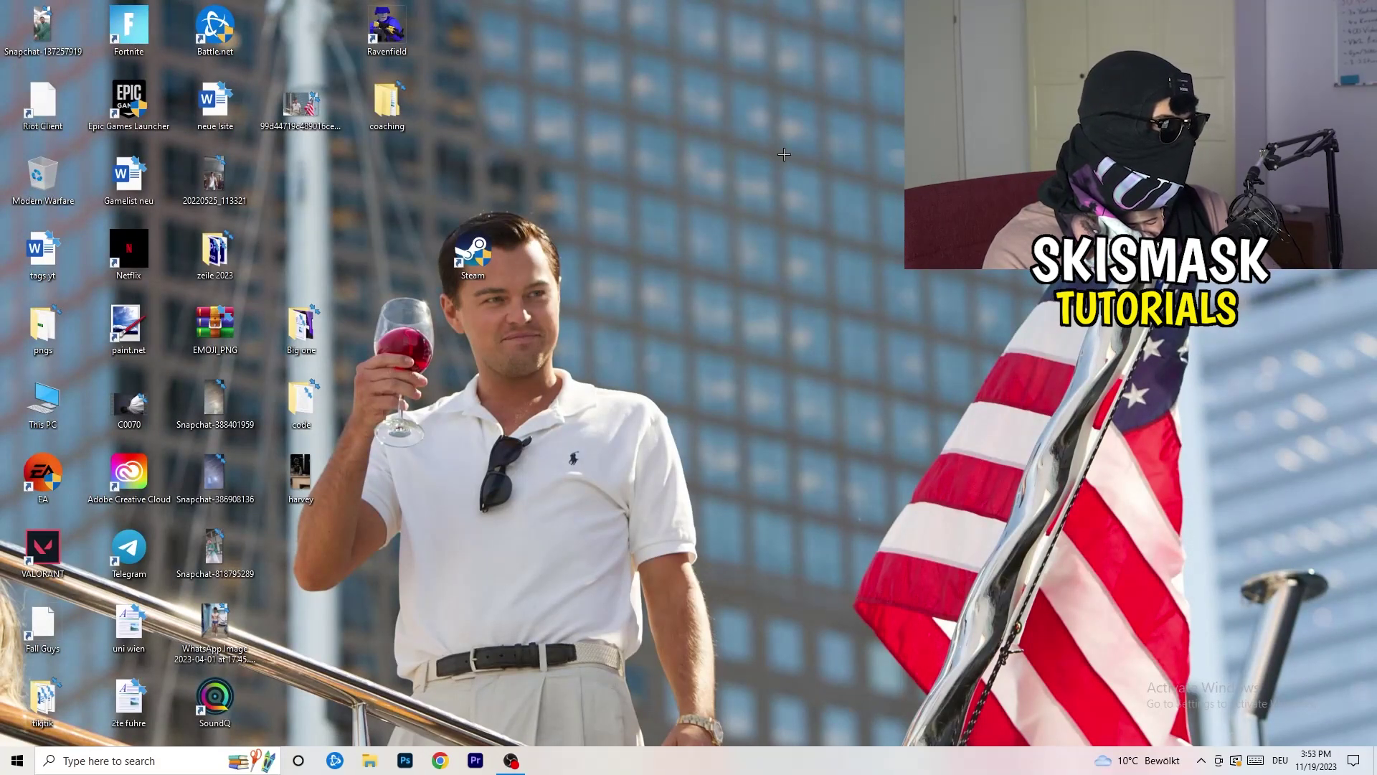
- Open Windows Settings from Start and go to Gaming, where Xbox Game Bar is Off
{"action": "left_click", "coordinate": [17, 760]}
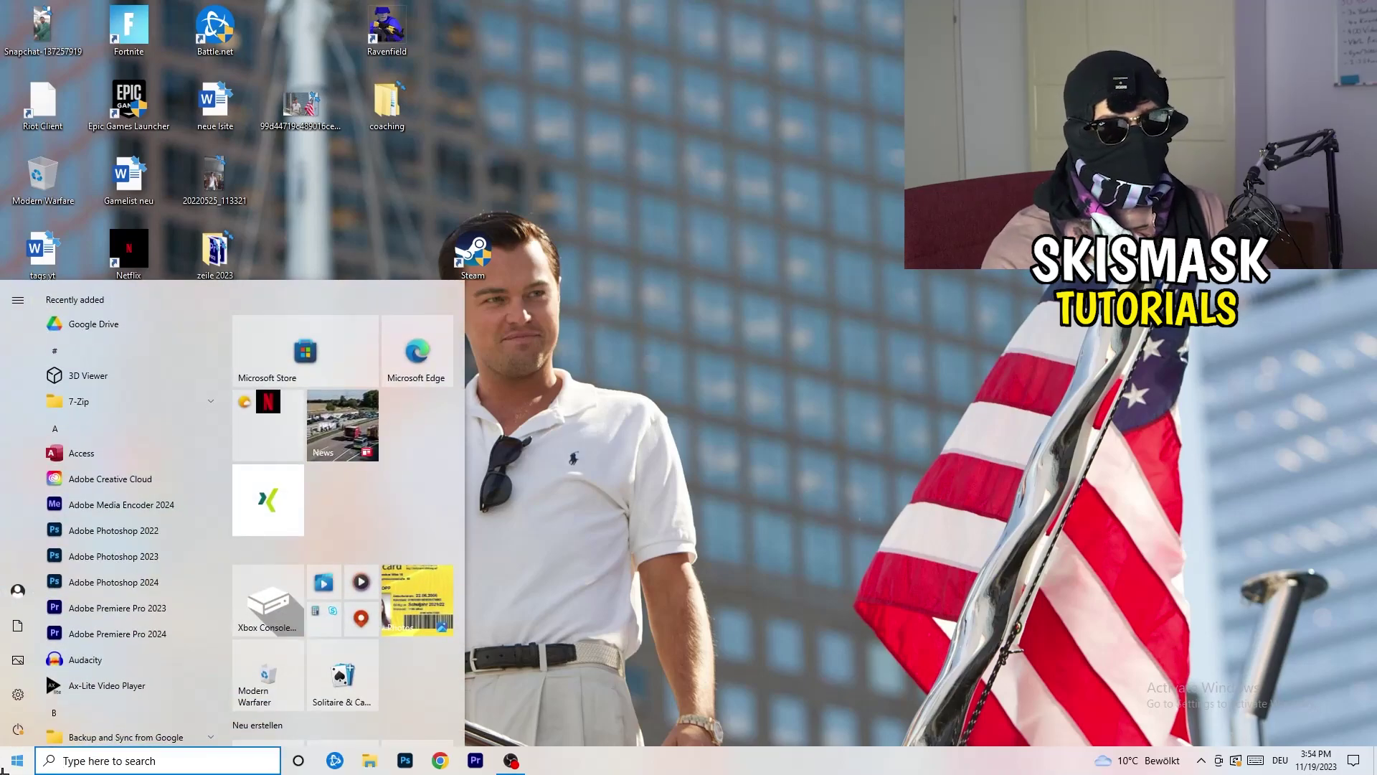
{"action": "left_click", "coordinate": [17, 695]}
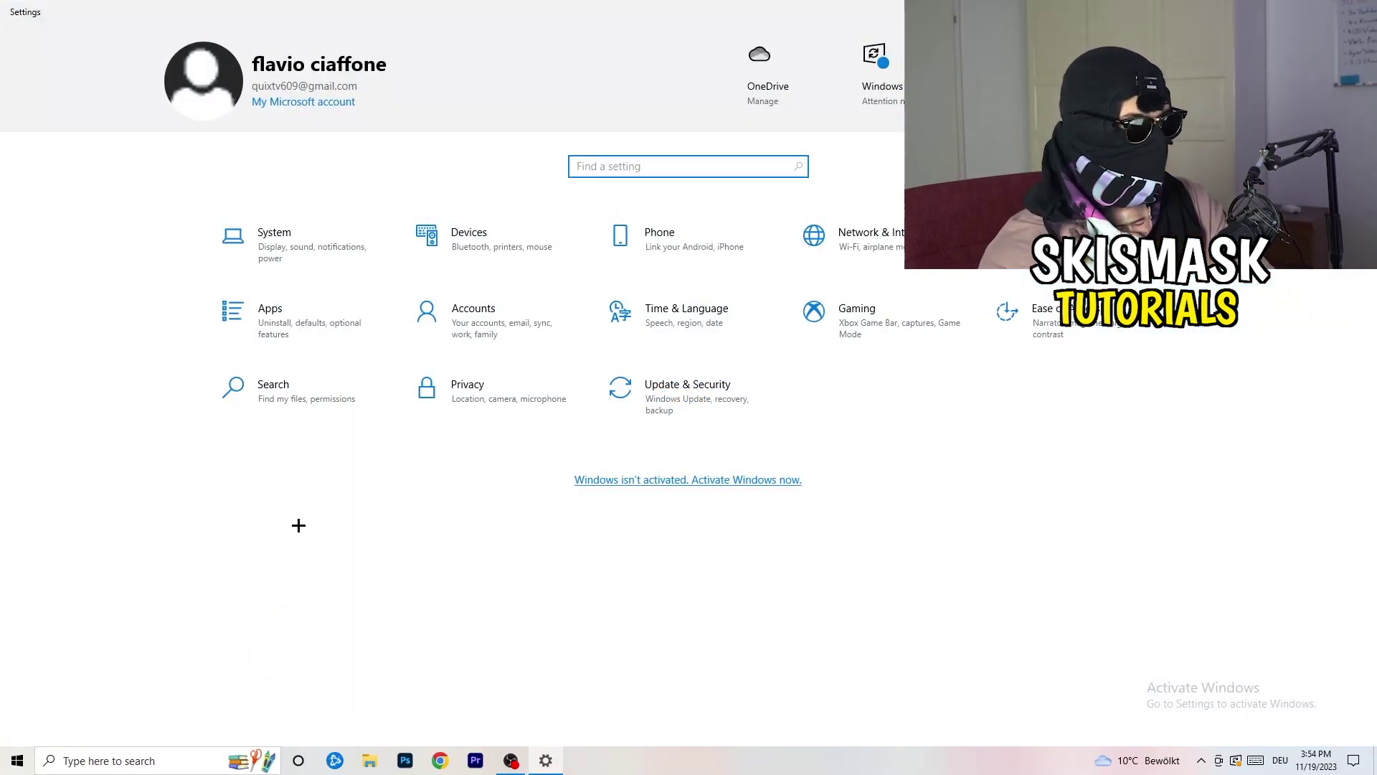
{"action": "left_click", "coordinate": [811, 337]}
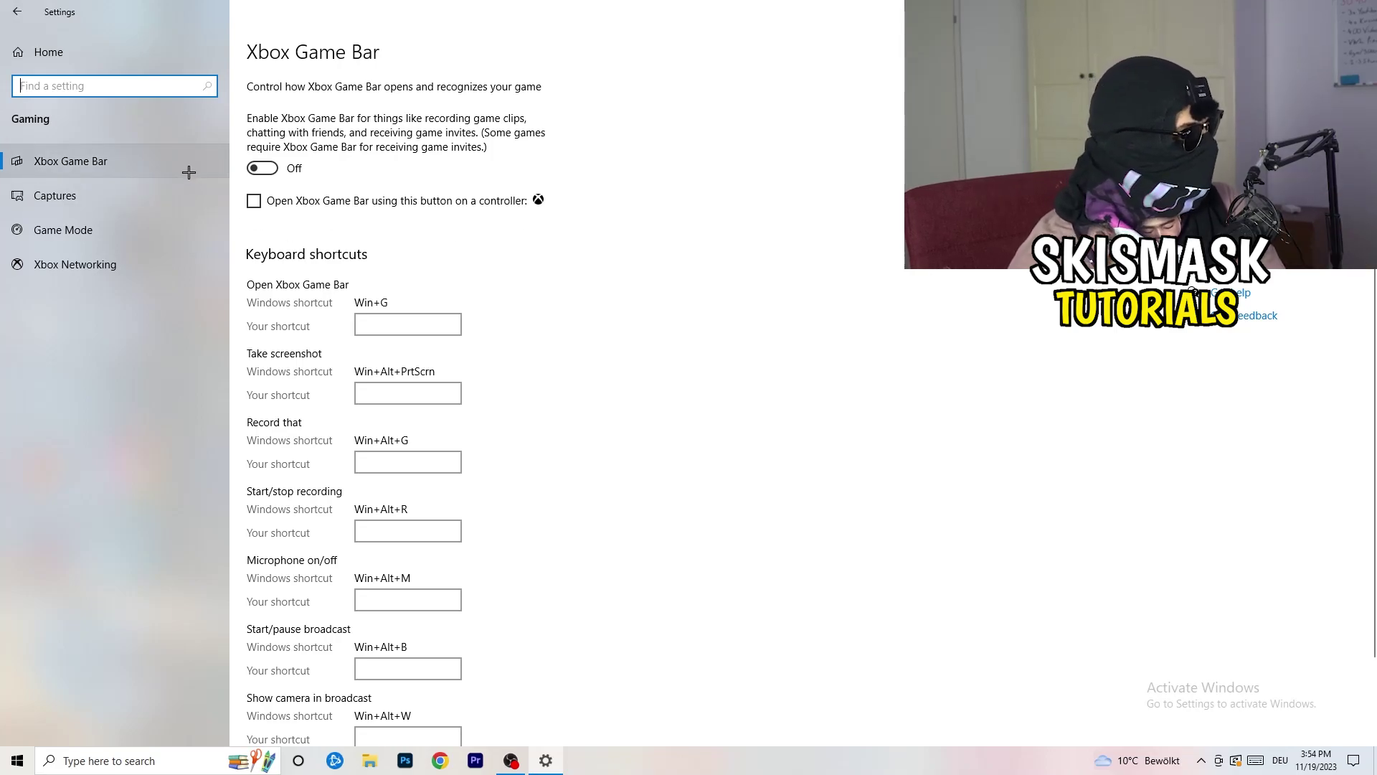
- Review Captures with background and audio recording Off, then confirm Game Mode is On
{"action": "left_click", "coordinate": [119, 188]}
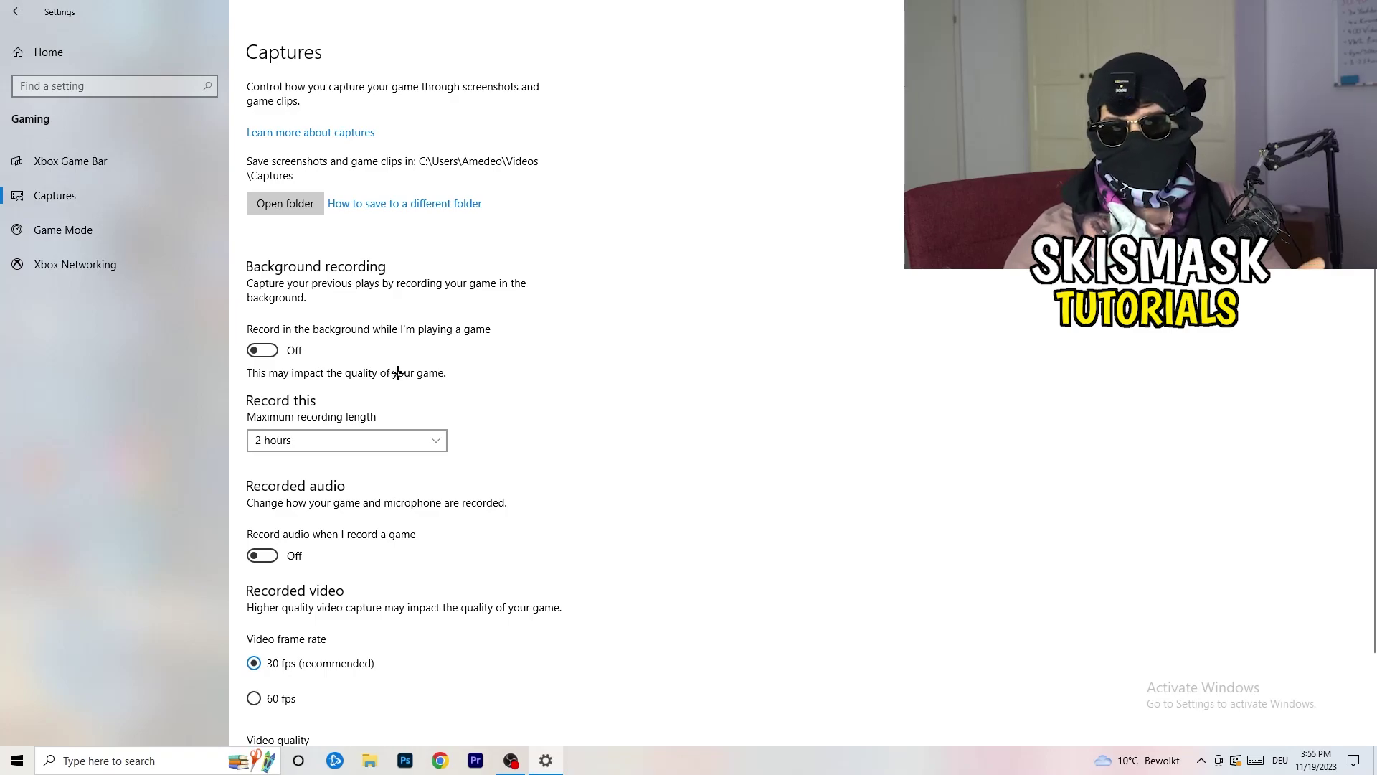
{"action": "scroll", "coordinate": [394, 372], "scroll_direction": "down", "scroll_amount": 3}
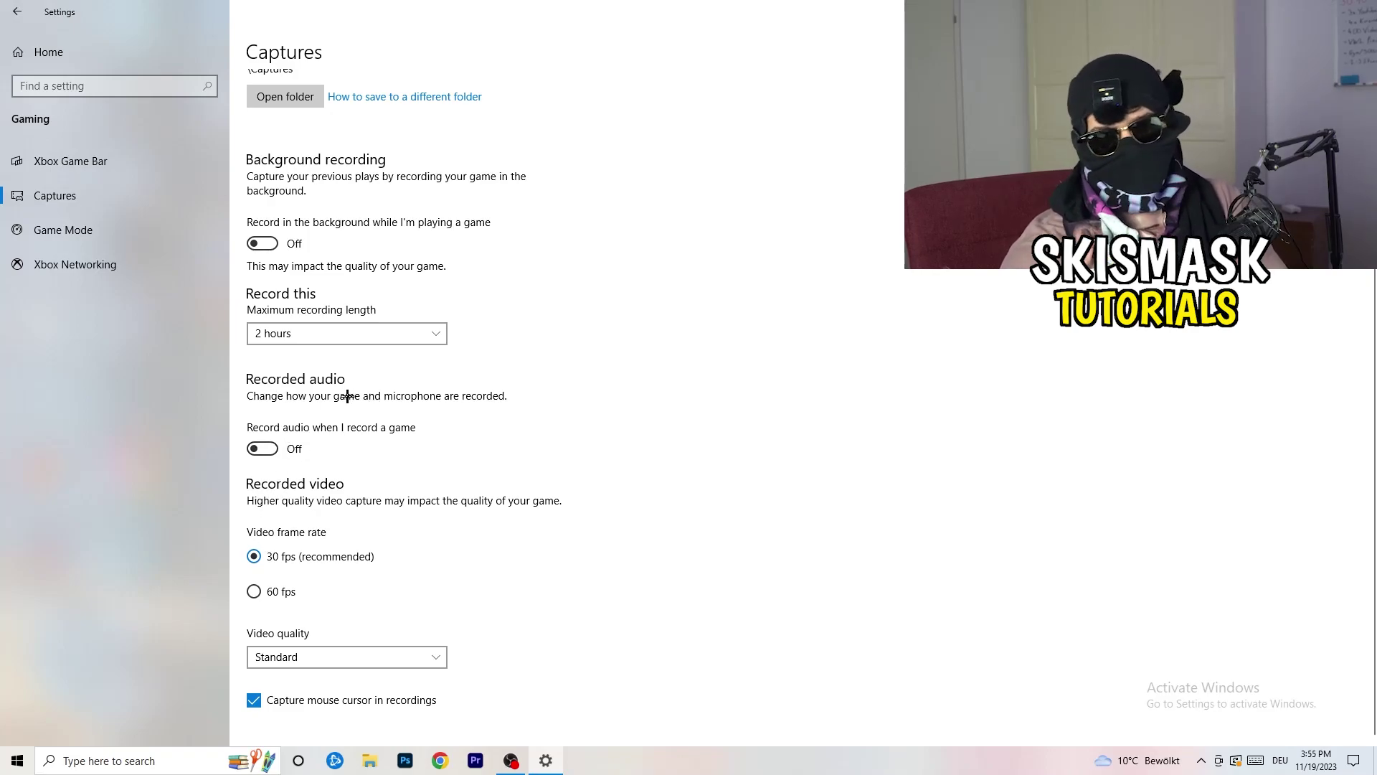
{"action": "left_click", "coordinate": [30, 228]}
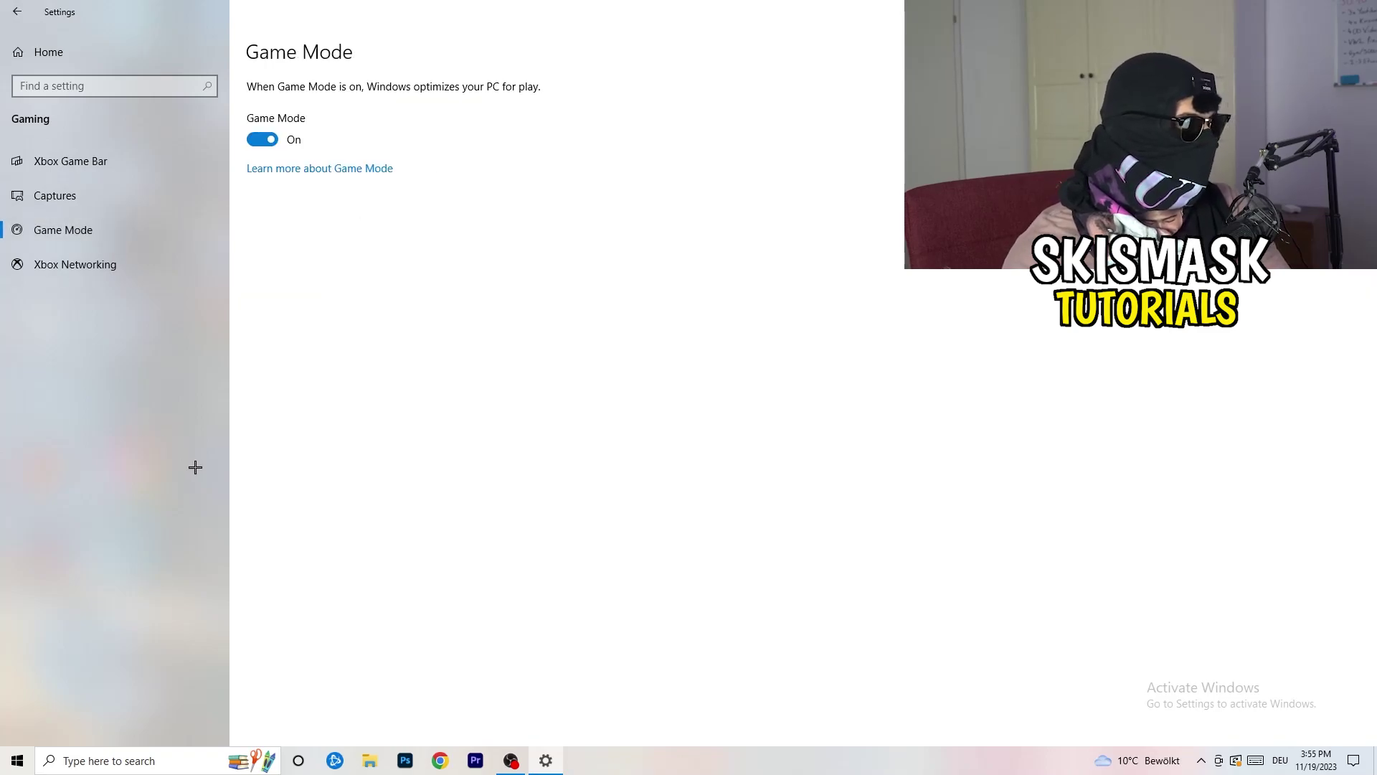